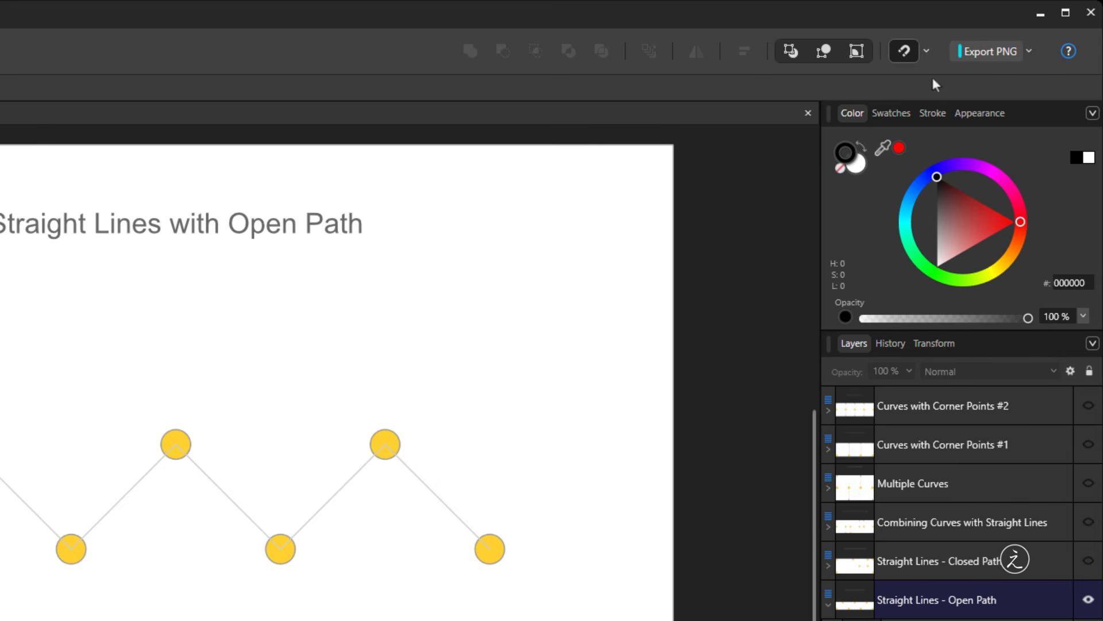
# Set the snapping candidates to Immediate layers.
pyautogui.click(927, 52)
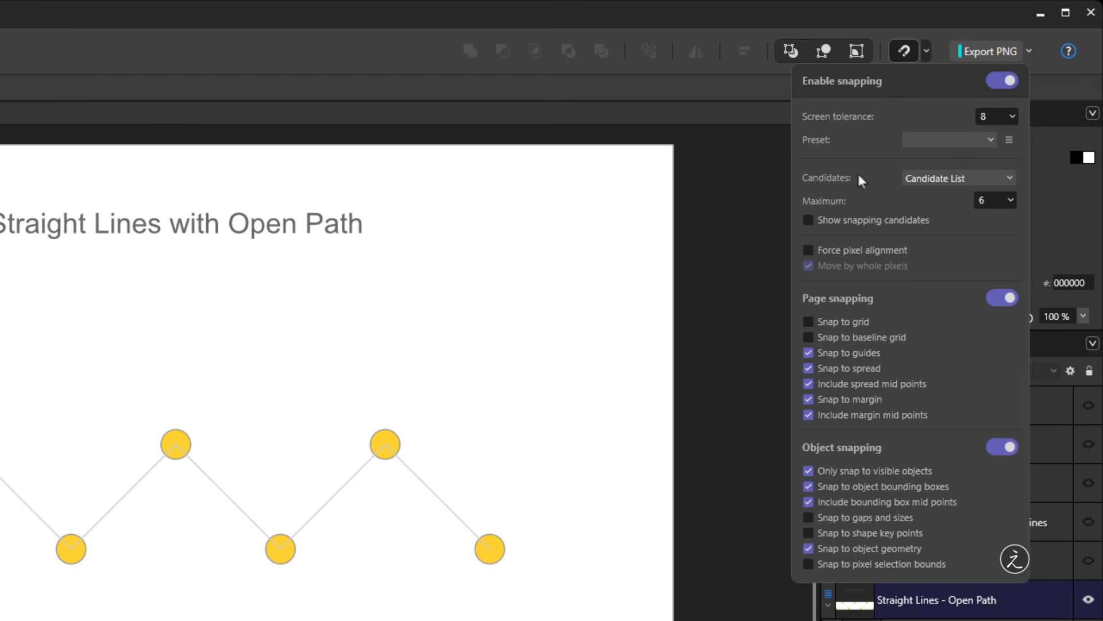
pyautogui.click(1003, 178)
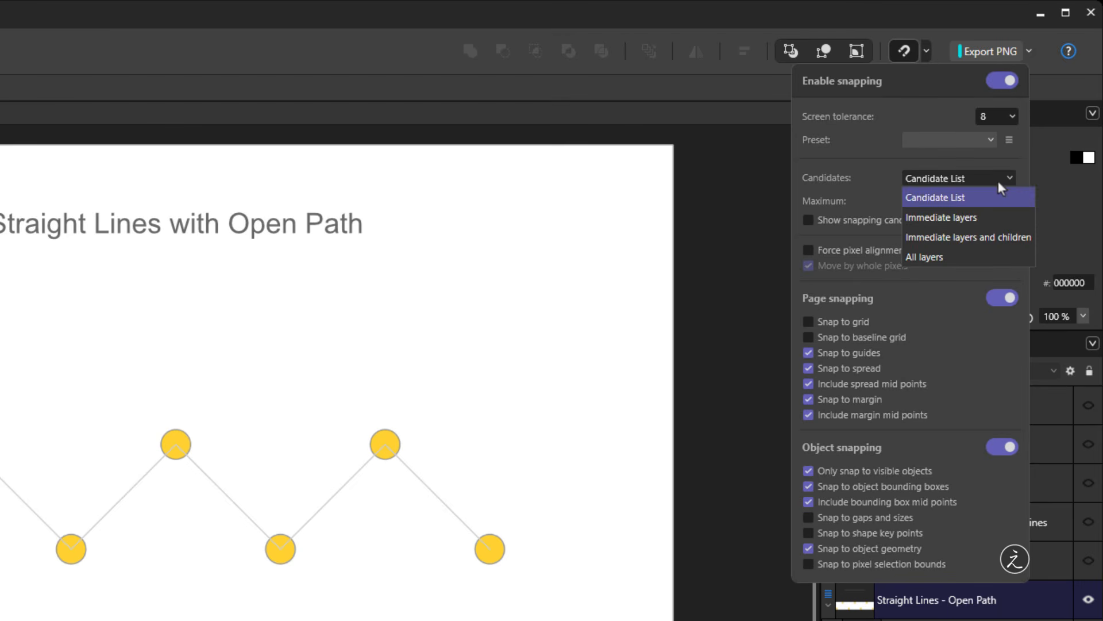
pyautogui.click(983, 219)
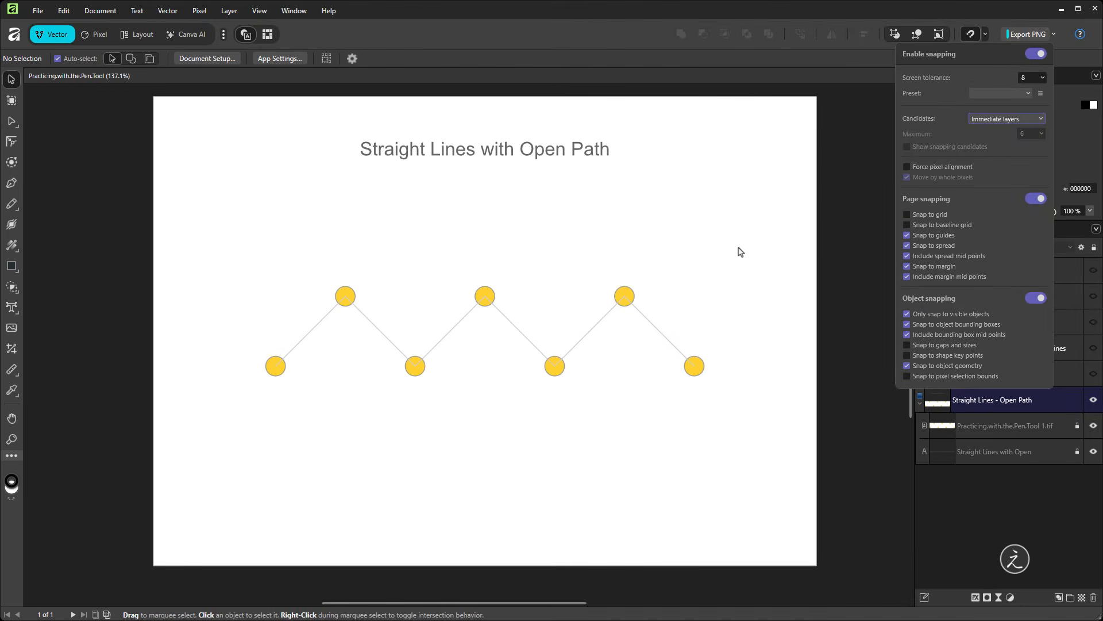
pyautogui.click(740, 251)
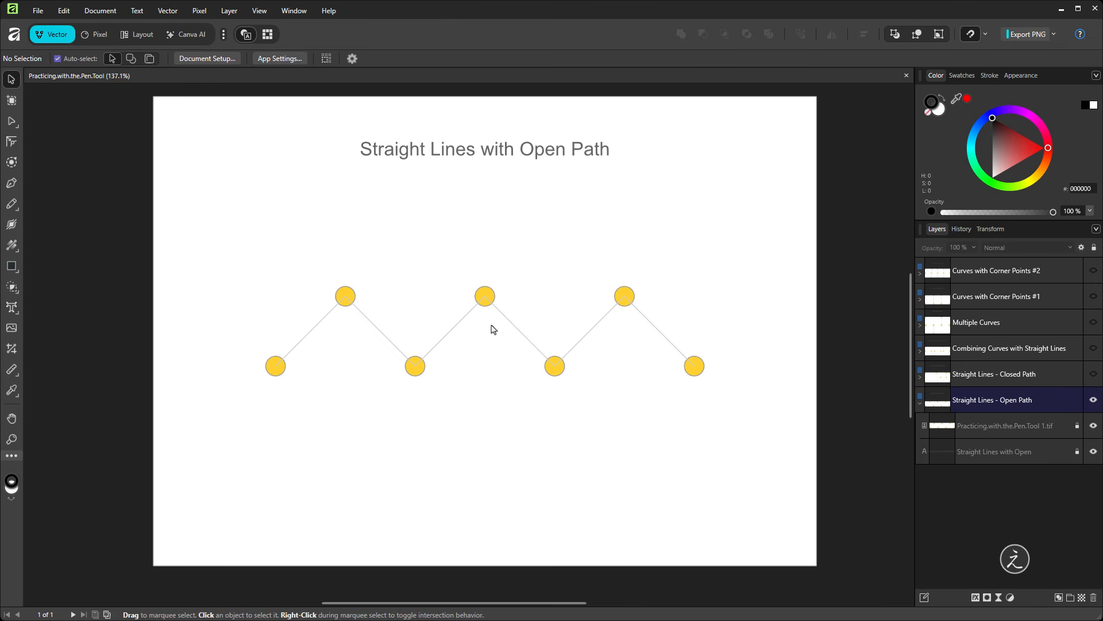
# Examine the Tools settings, including the mouse wheel zoom option, and close the settings dialog.
pyautogui.scroll(3, 493, 328)
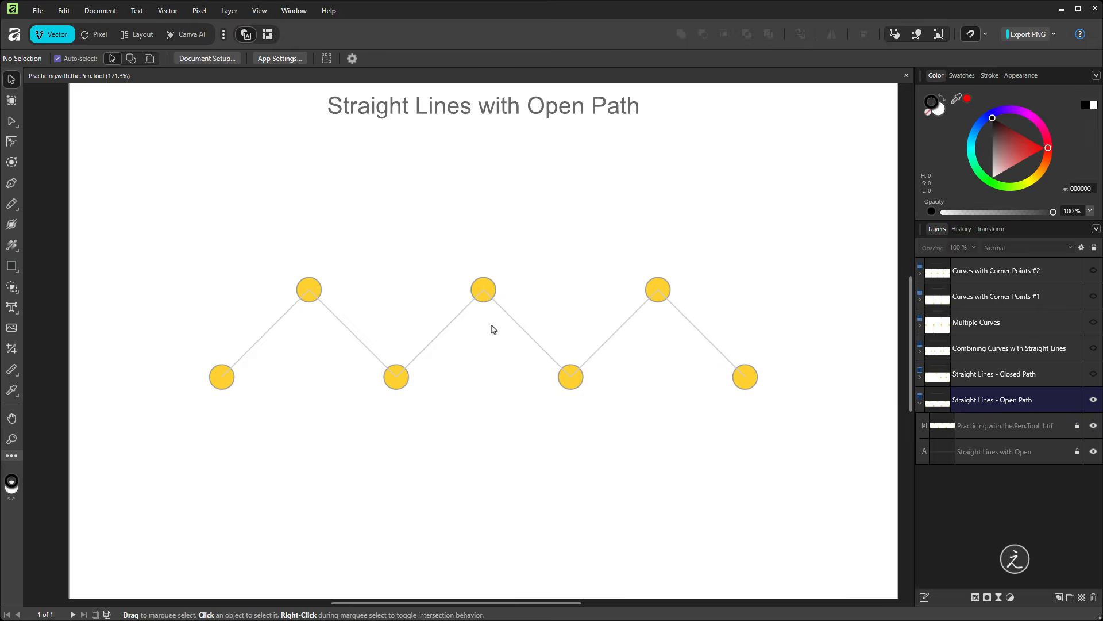
pyautogui.scroll(-3, 493, 329)
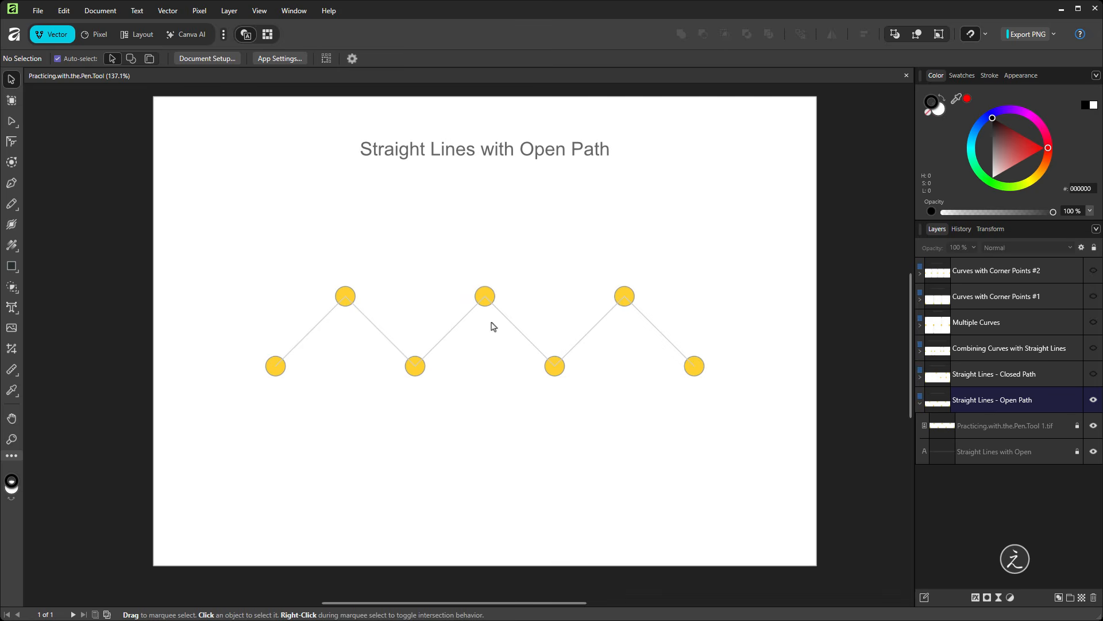
pyautogui.click(64, 11)
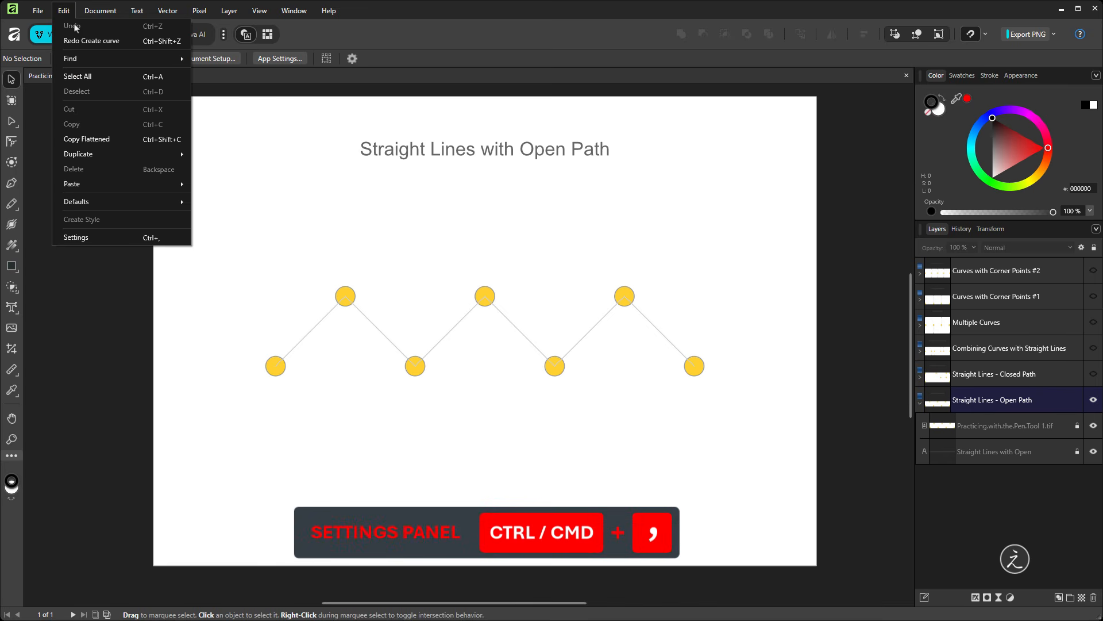
pyautogui.click(122, 235)
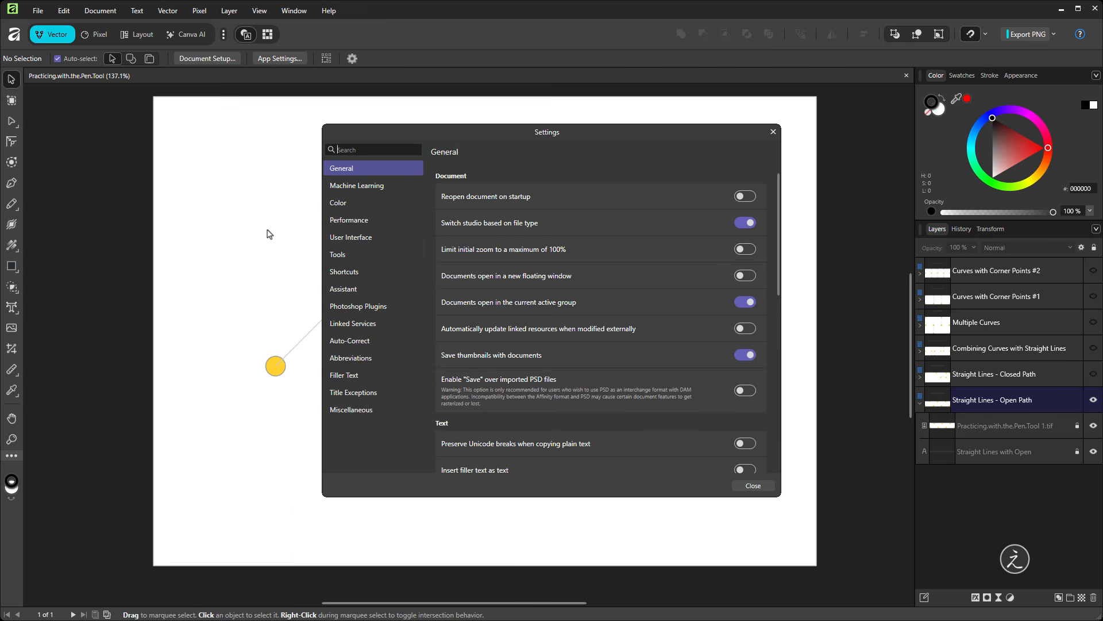
pyautogui.click(350, 256)
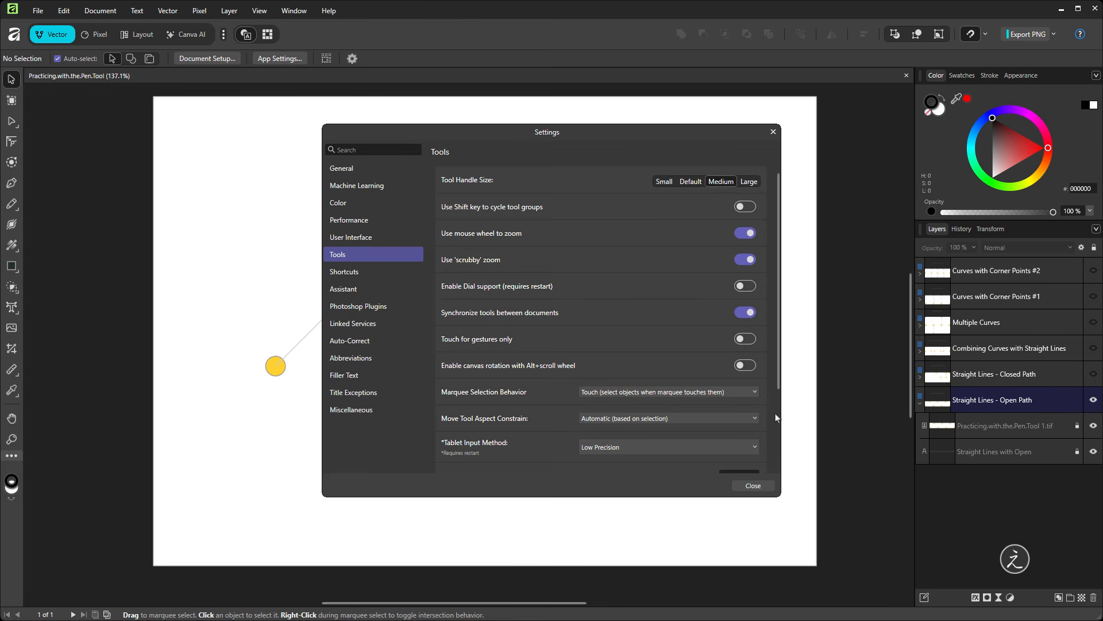
pyautogui.click(766, 486)
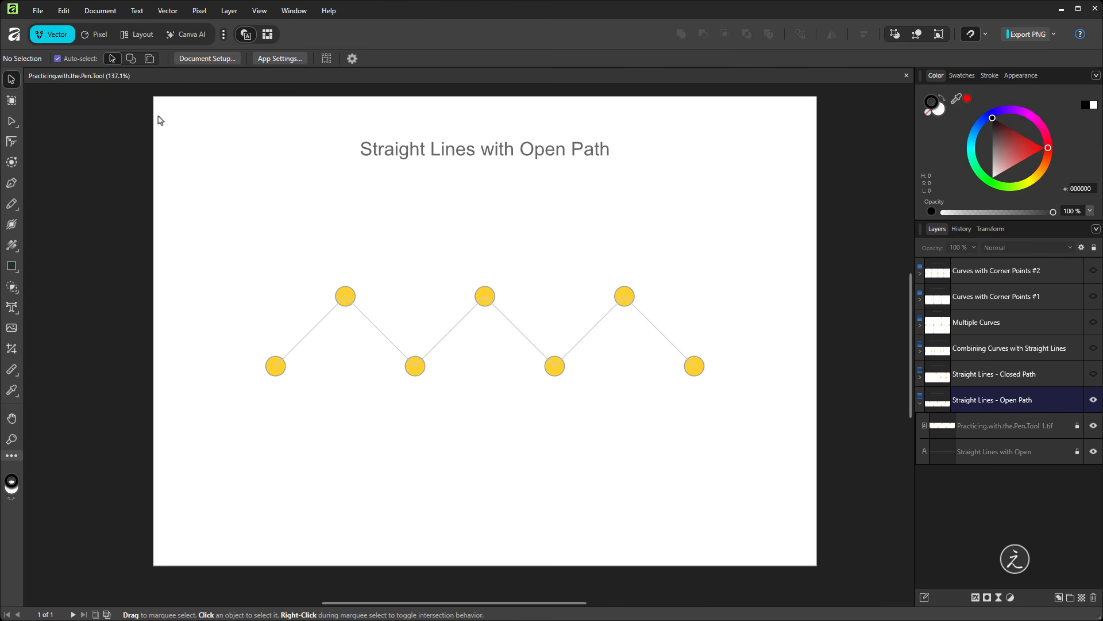
# Activate the Pen tool with no fill and make the black stroke the active color.
pyautogui.click(12, 184)
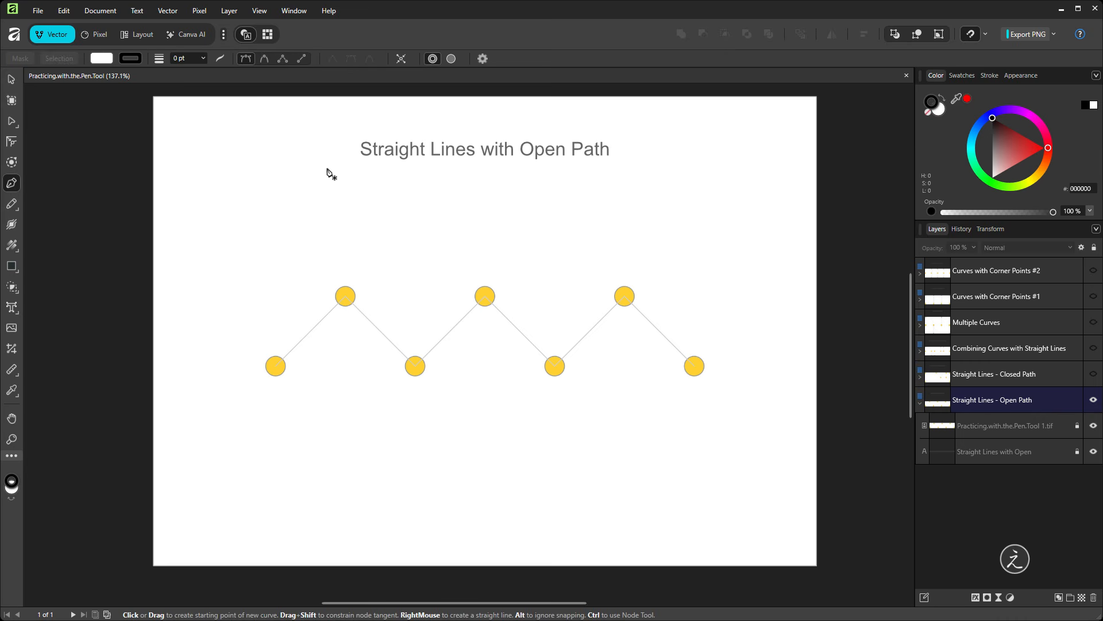
pyautogui.click(940, 110)
pyautogui.click(928, 112)
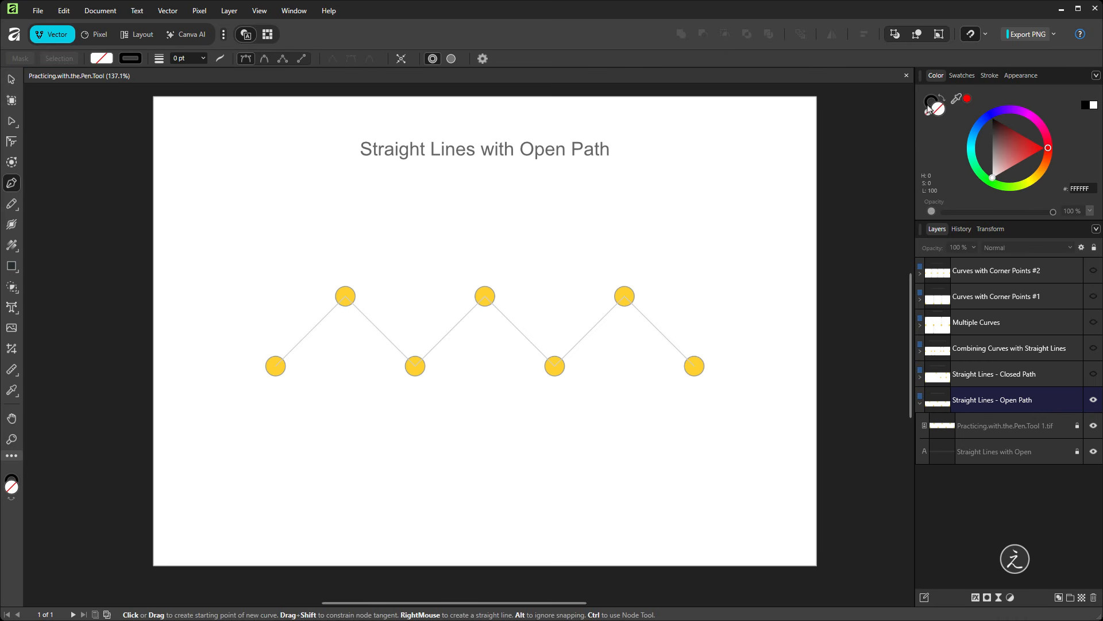
pyautogui.click(931, 103)
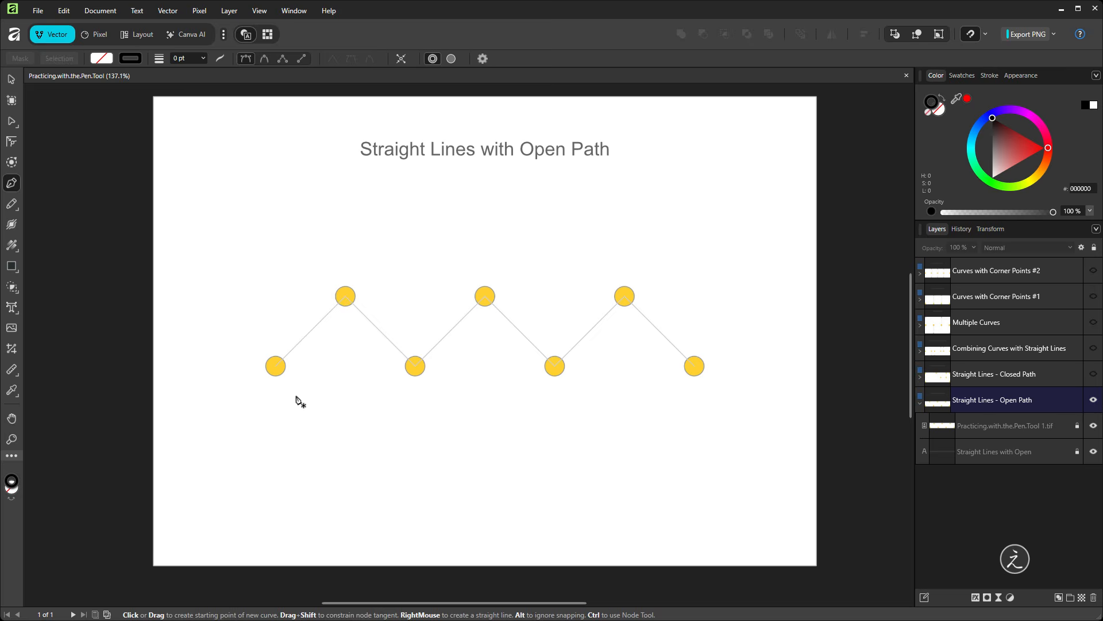
# Draw a constrained straight segment from the zigzag template's first lower circle to its first upper circle.
pyautogui.scroll(5, 291, 377)
pyautogui.moveTo(281, 356); pyautogui.dragTo(215, 431)
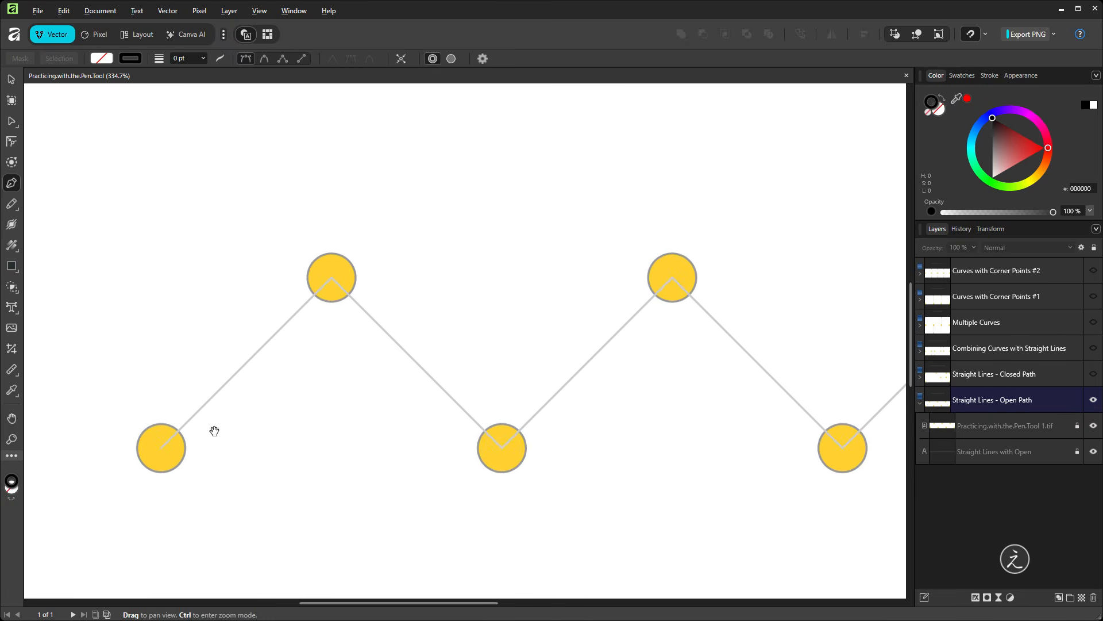
pyautogui.click(161, 448)
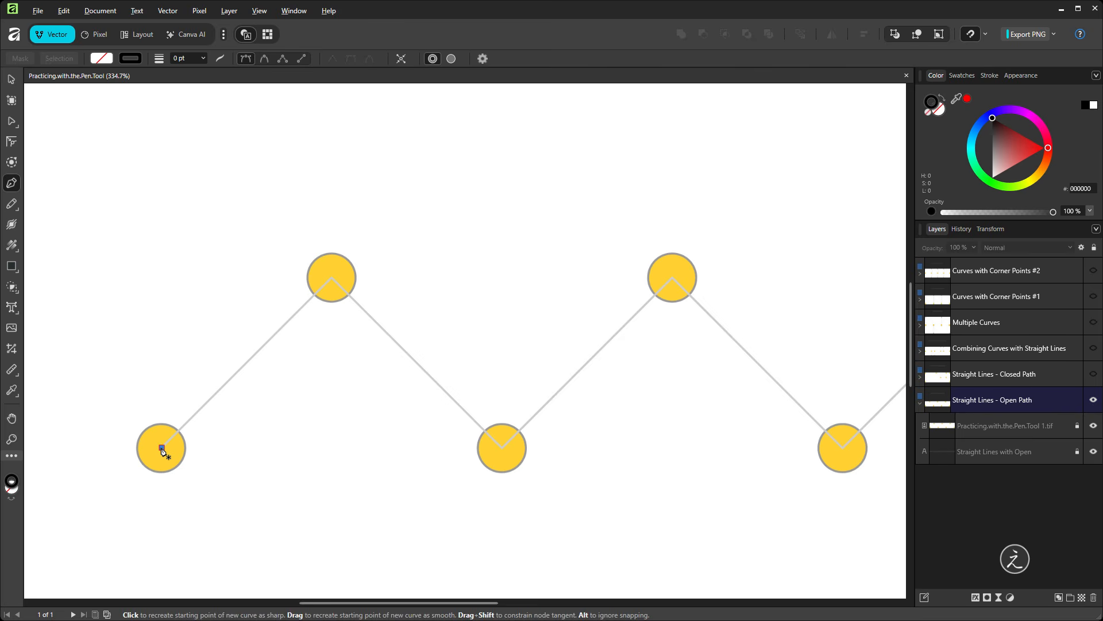
pyautogui.moveTo(163, 451); pyautogui.dragTo(167, 209)
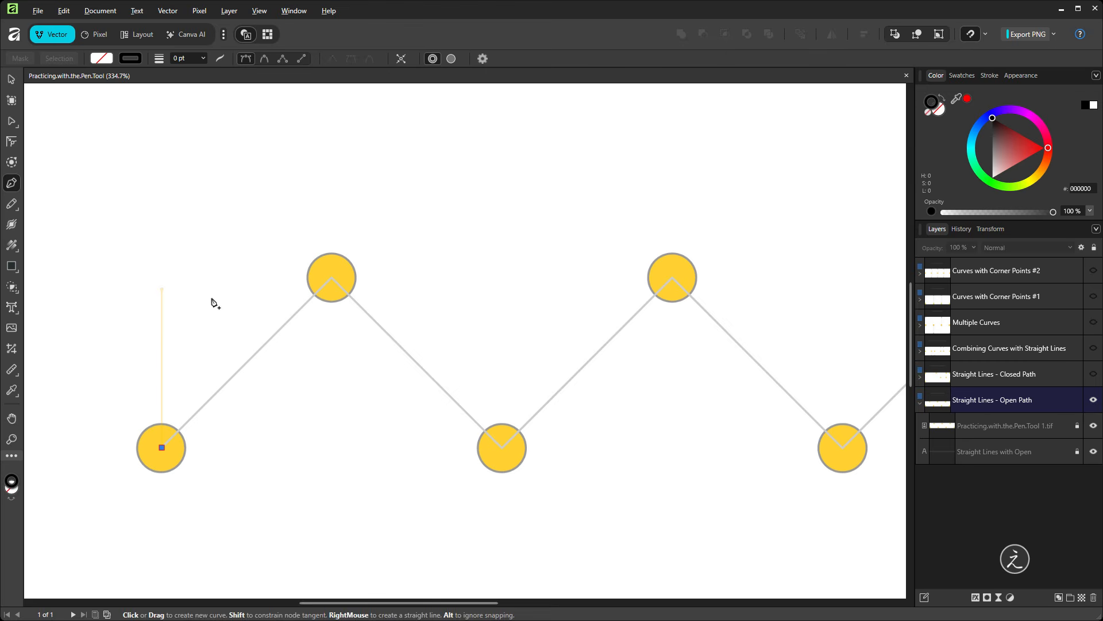
pyautogui.press('shift')
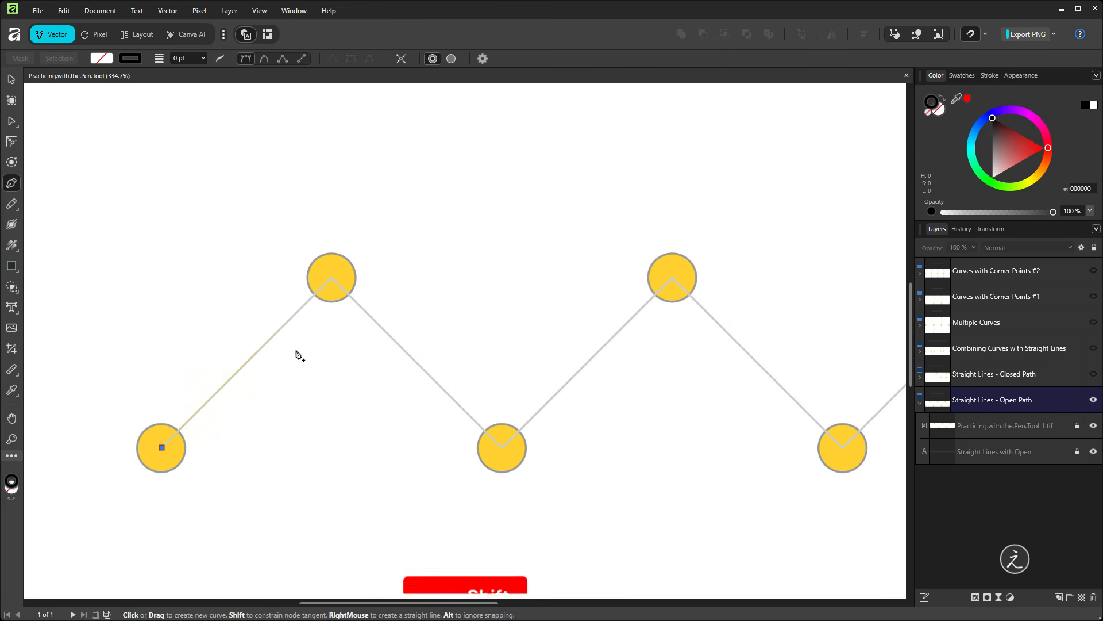
pyautogui.click(332, 280)
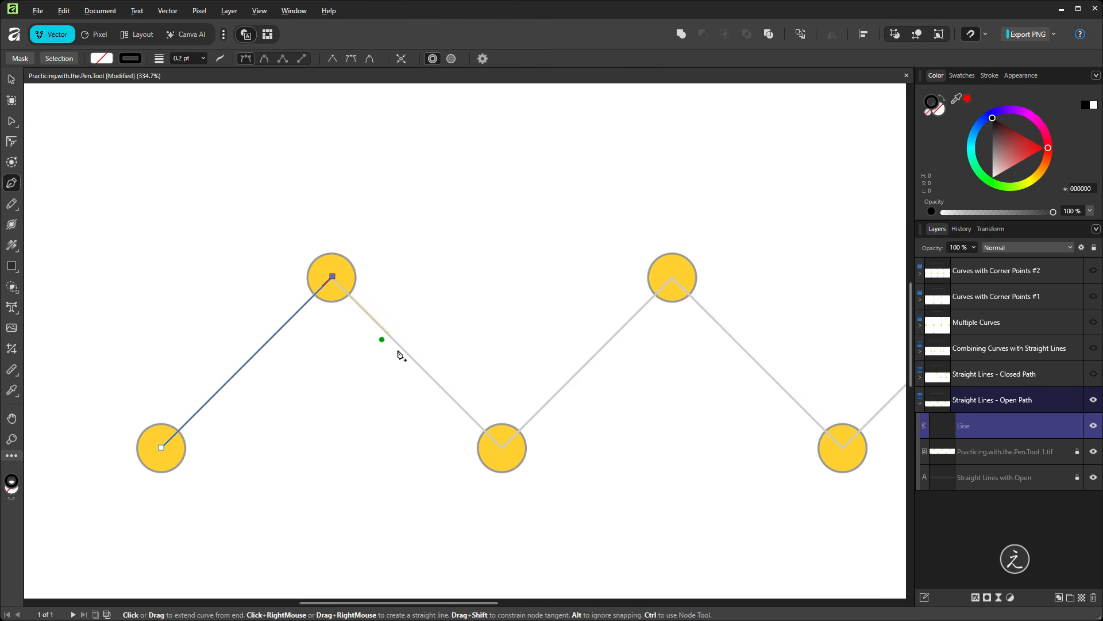
# Extend the open path with straight segments through the centers of the zigzag template's remaining five circles.
pyautogui.click(502, 447)
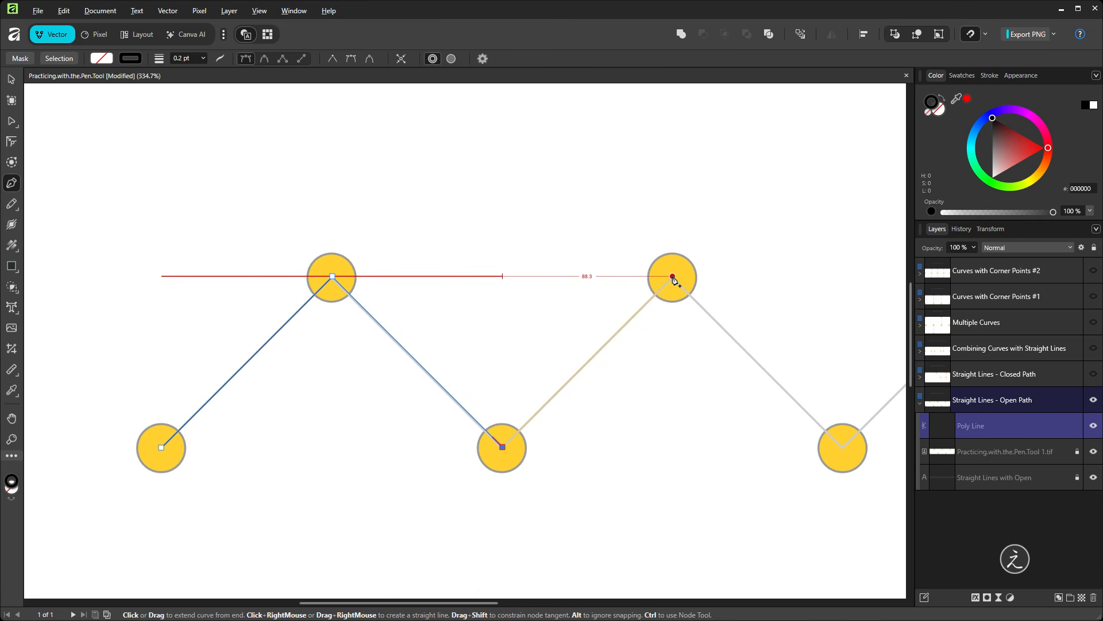
pyautogui.click(673, 278)
pyautogui.moveTo(742, 347); pyautogui.dragTo(409, 281)
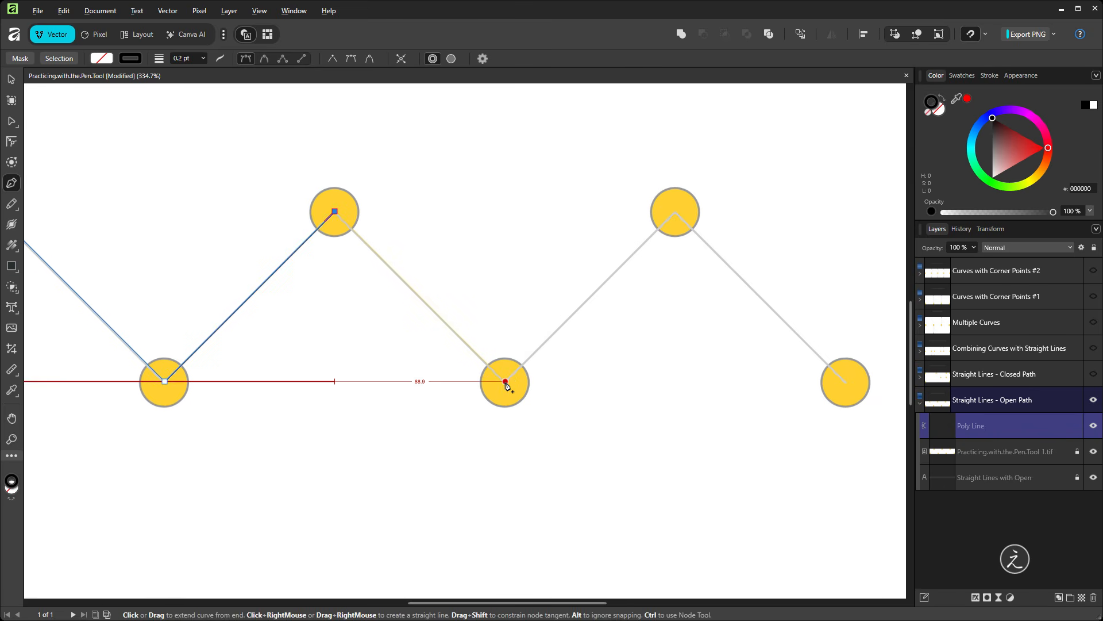
pyautogui.click(505, 381)
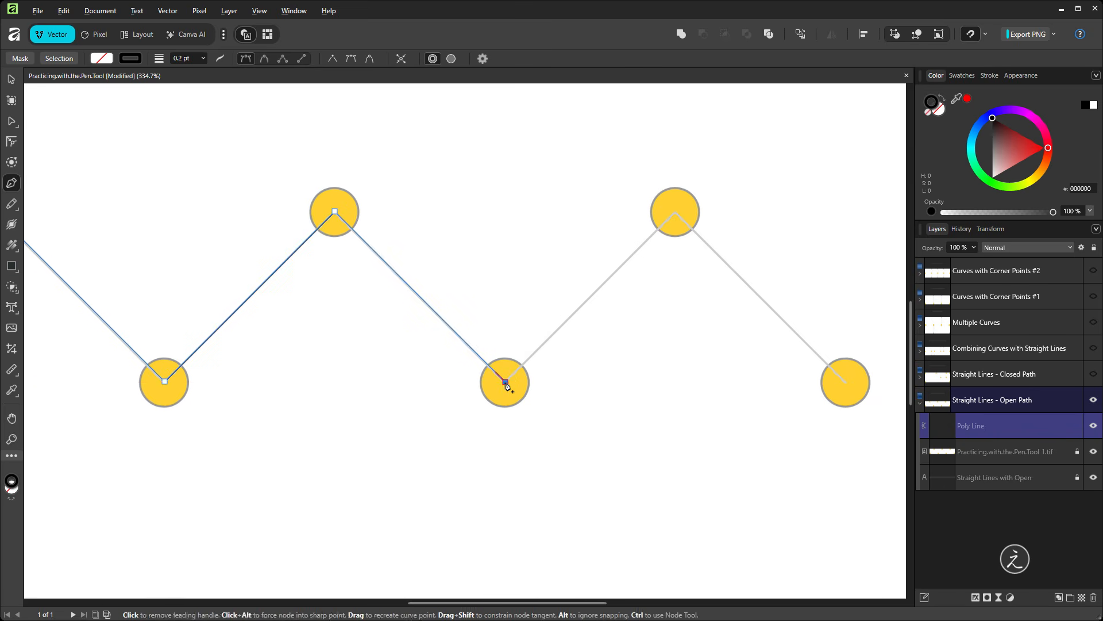
pyautogui.click(676, 211)
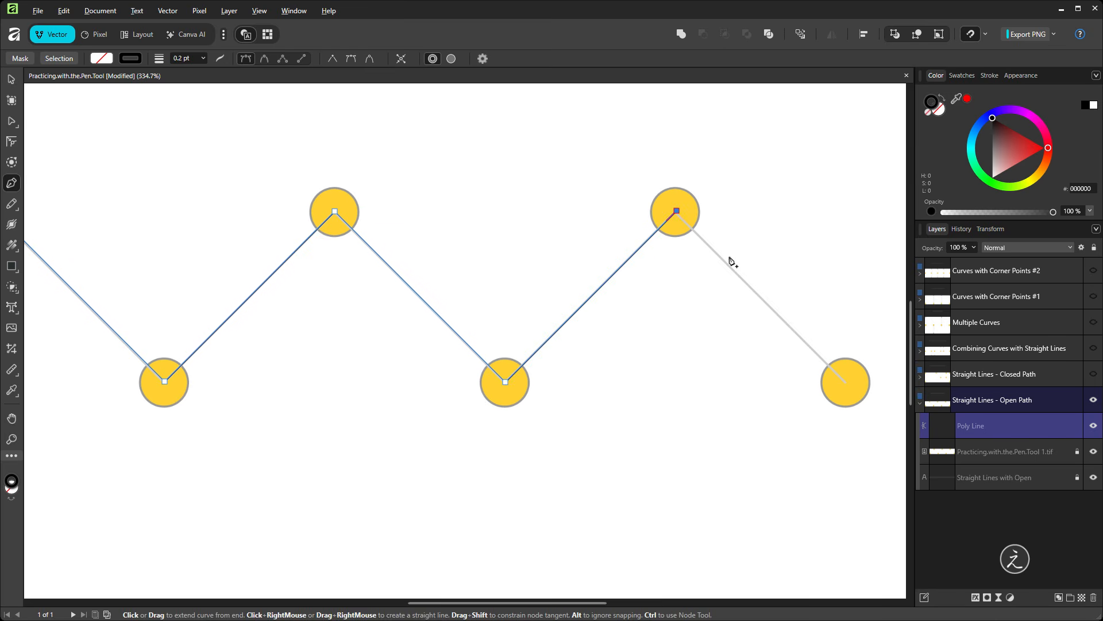
pyautogui.click(846, 382)
# Hide the template image Practicing.with.the.Pen.Tool 1.tif and end path drawing by switching to the Move tool.
pyautogui.scroll(-3, 740, 444)
pyautogui.moveTo(738, 448); pyautogui.dragTo(683, 446)
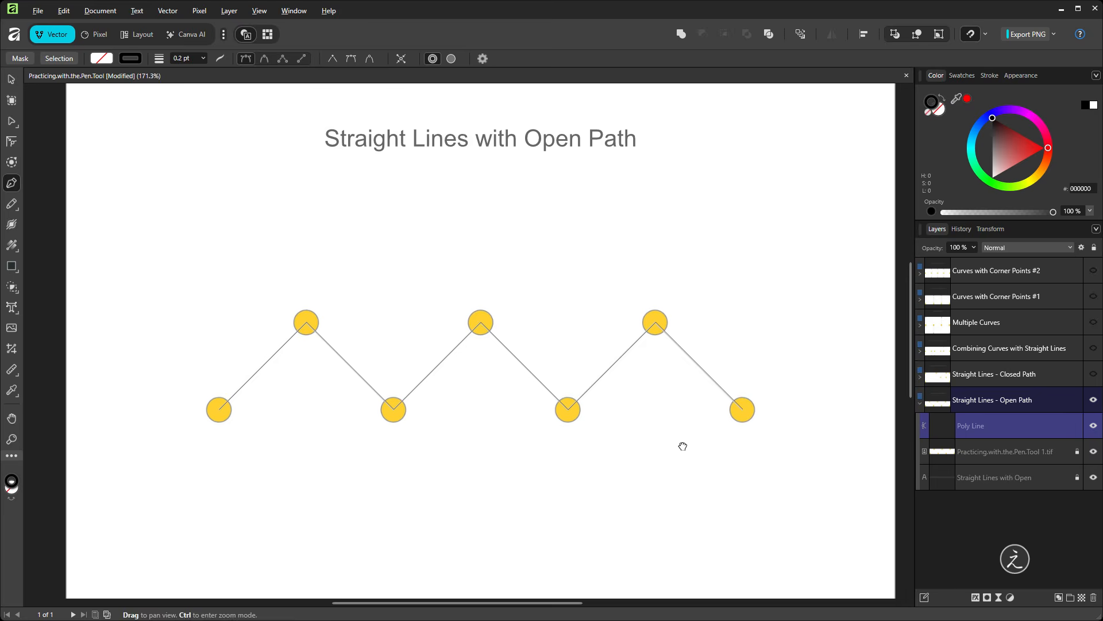
pyautogui.click(1094, 454)
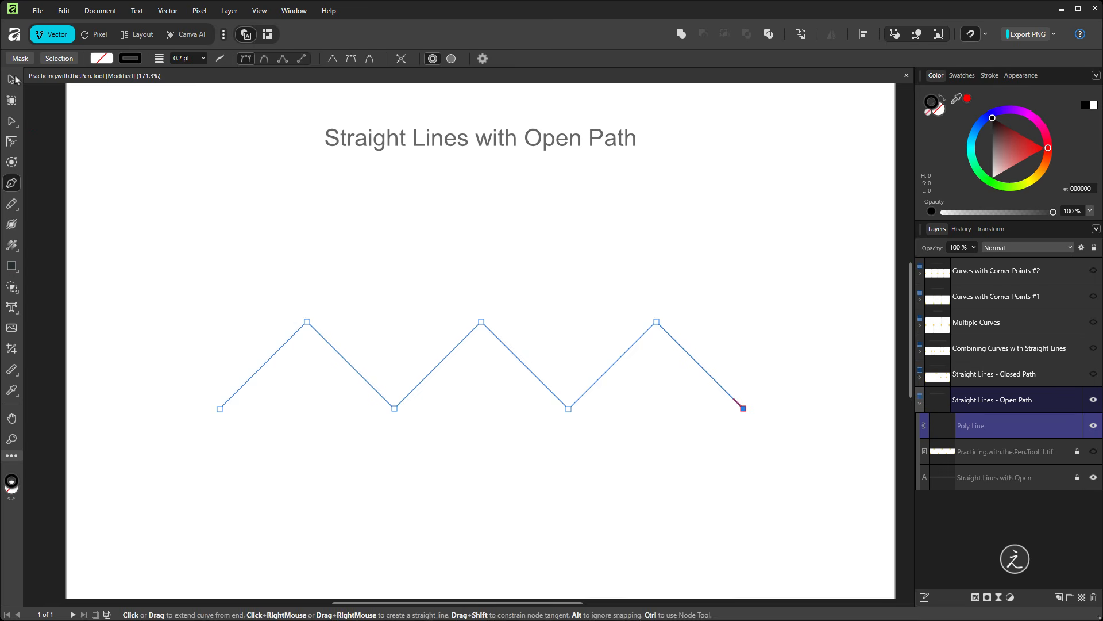
pyautogui.press('v')
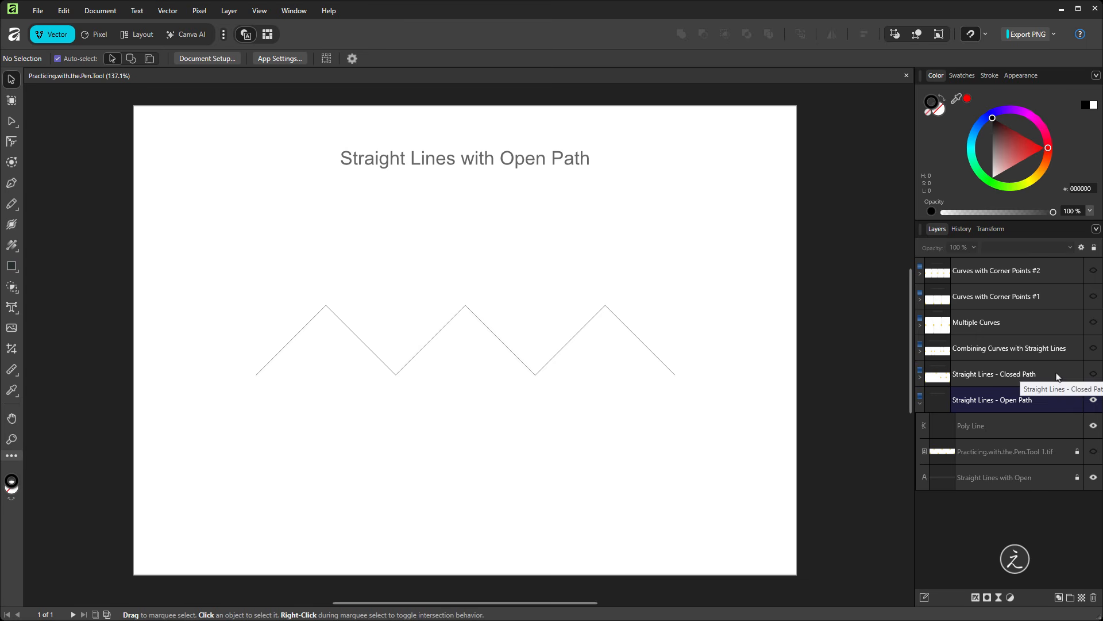
# Collapse and hide the Straight Lines - Open Path layer, then show, activate and expand the Straight Lines - Closed Path layer.
pyautogui.click(919, 404)
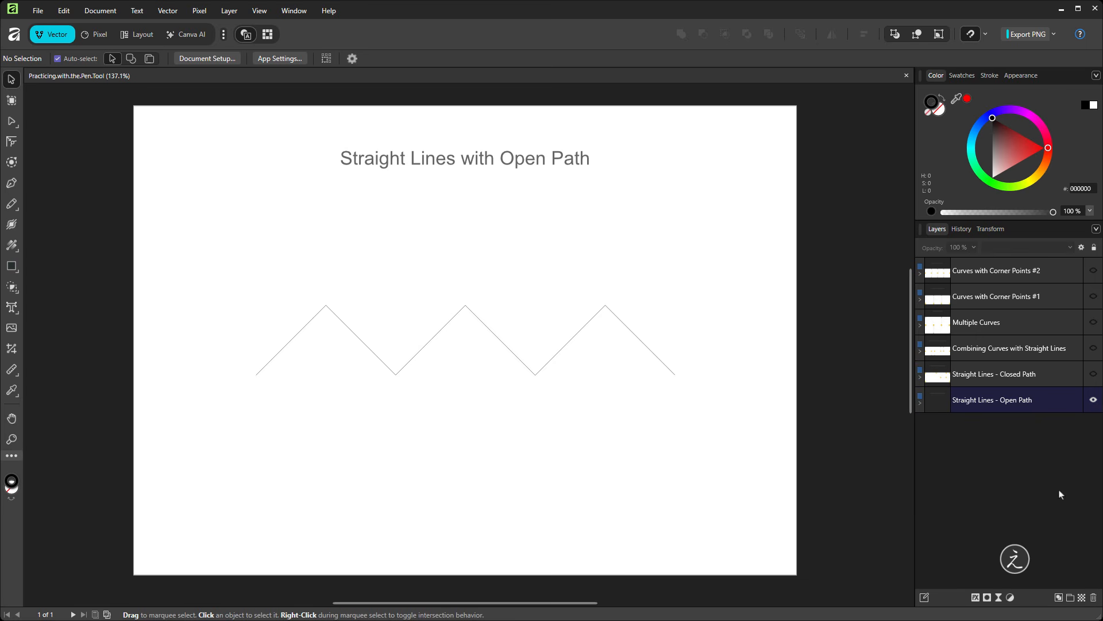
pyautogui.click(1094, 401)
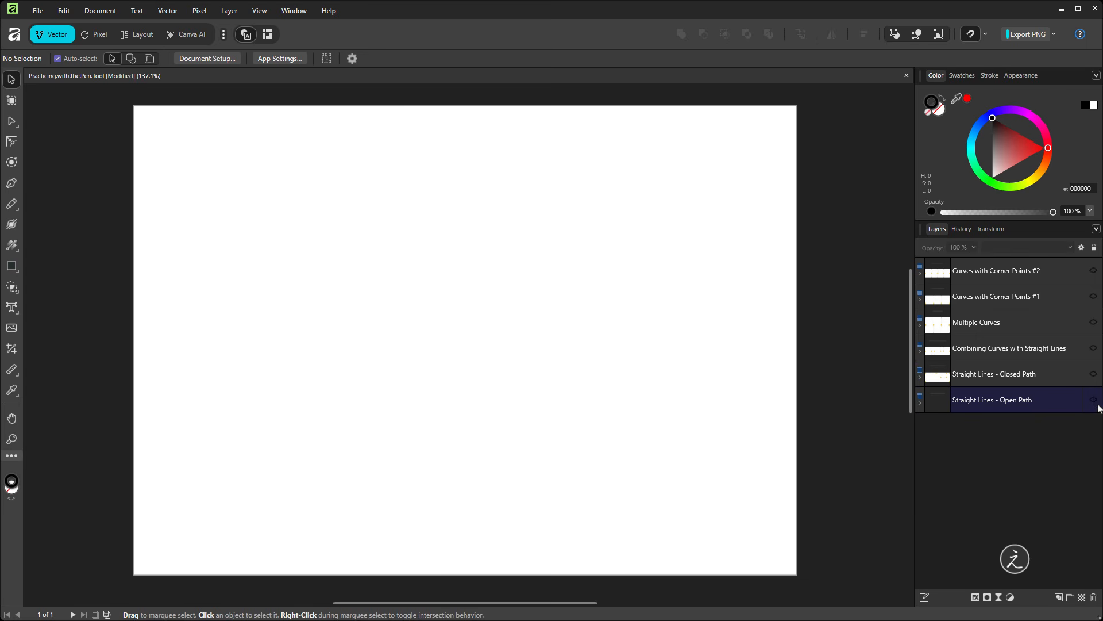
pyautogui.click(1094, 375)
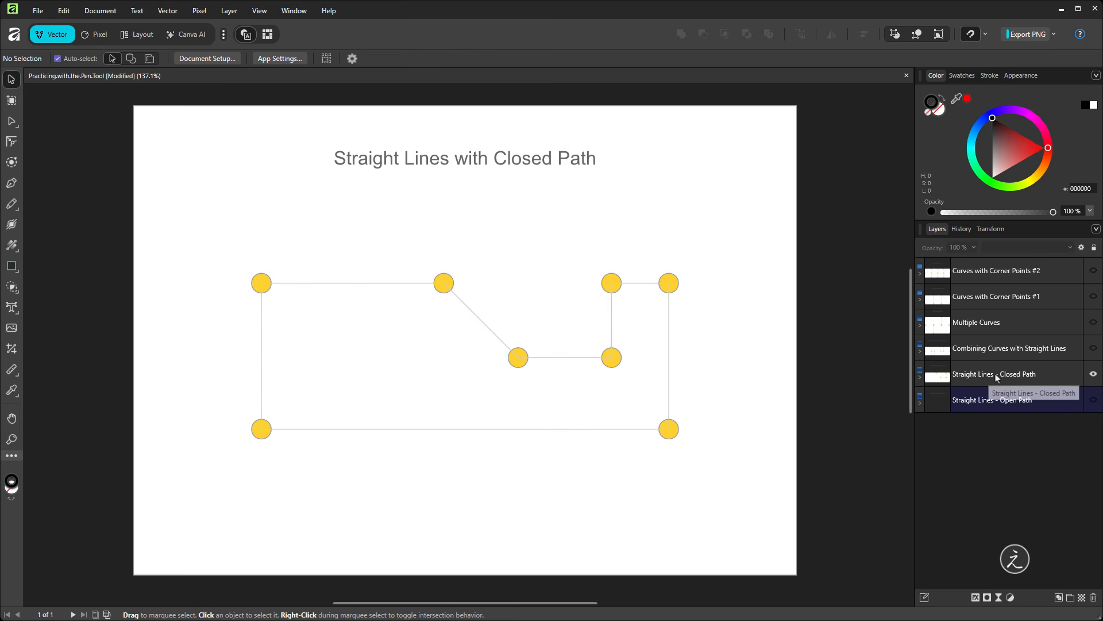
pyautogui.click(1028, 374)
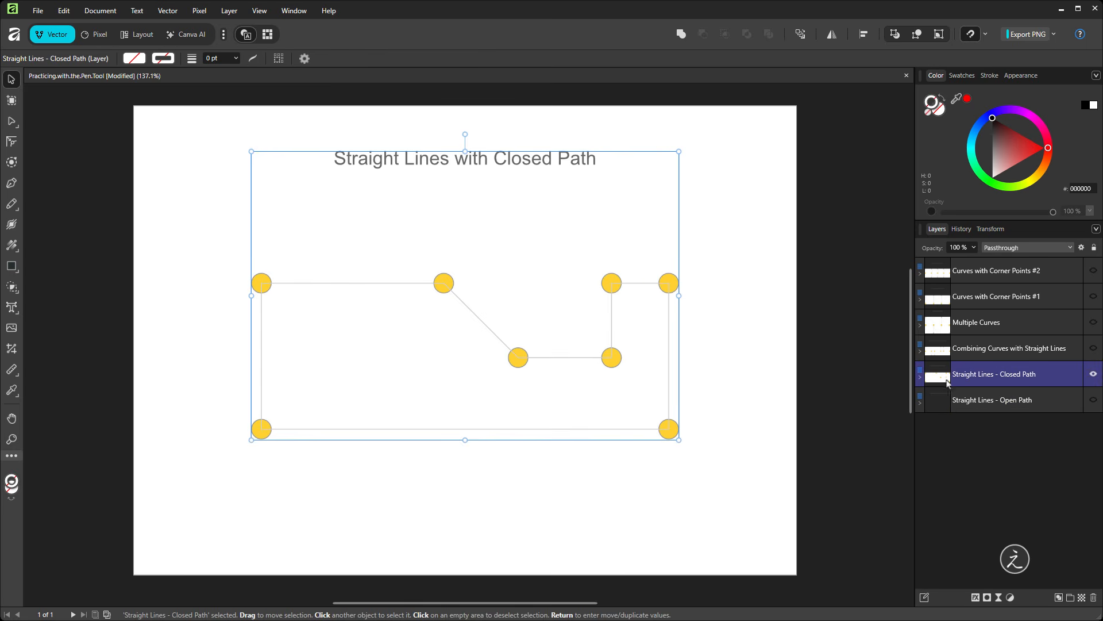
pyautogui.click(921, 378)
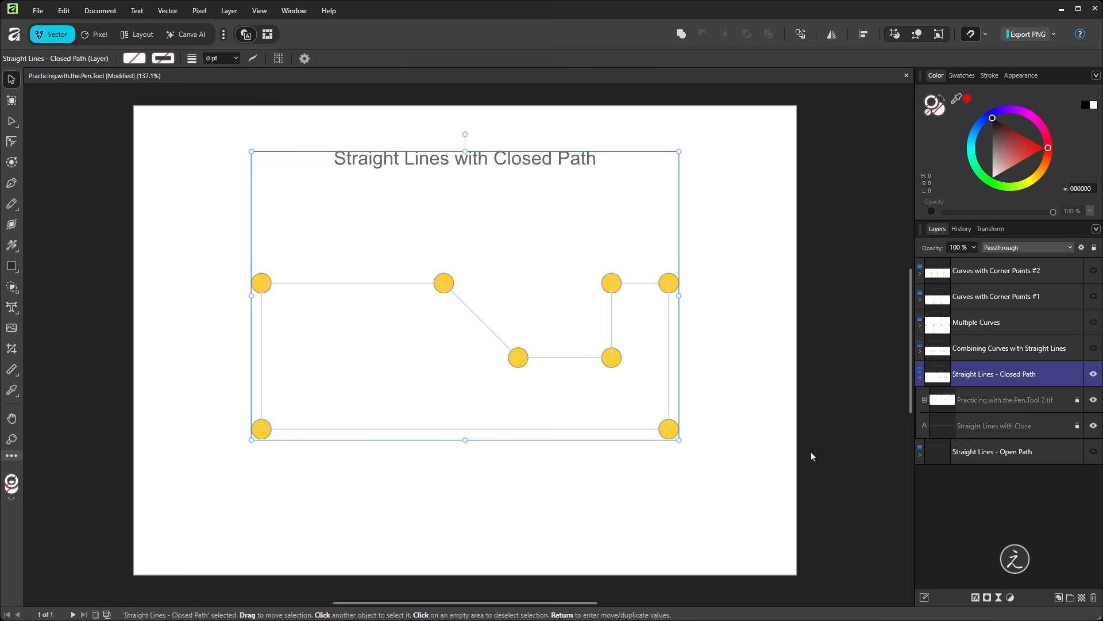
pyautogui.click(196, 458)
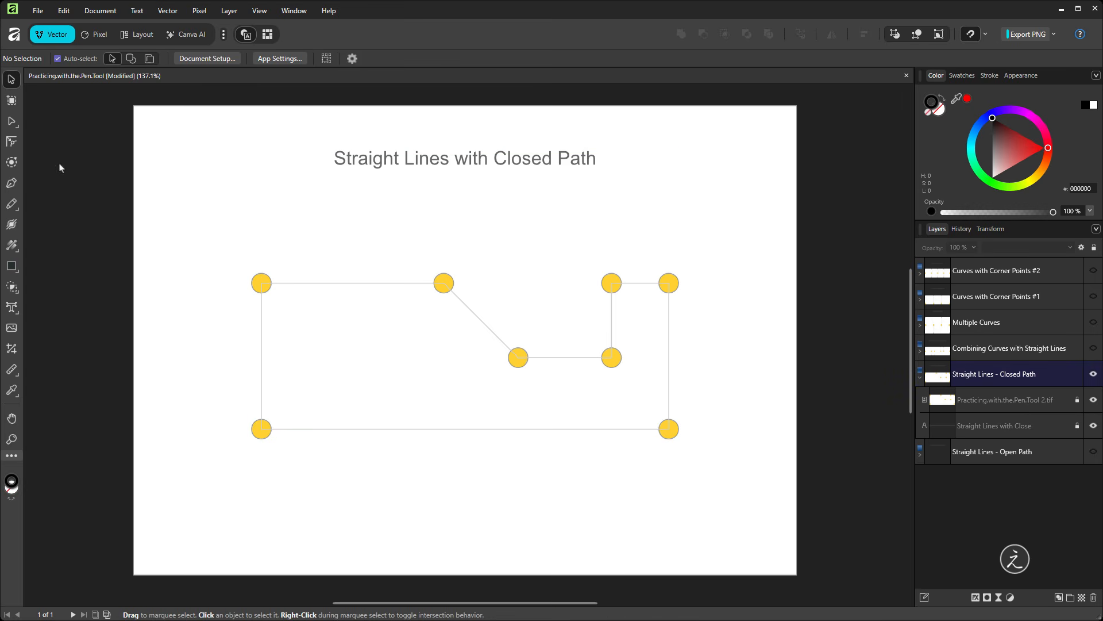
# With the Pen tool, start the closed path at the upper-left circle and draw straight segments through the second upper circle to the diagonal's lower end.
pyautogui.click(12, 185)
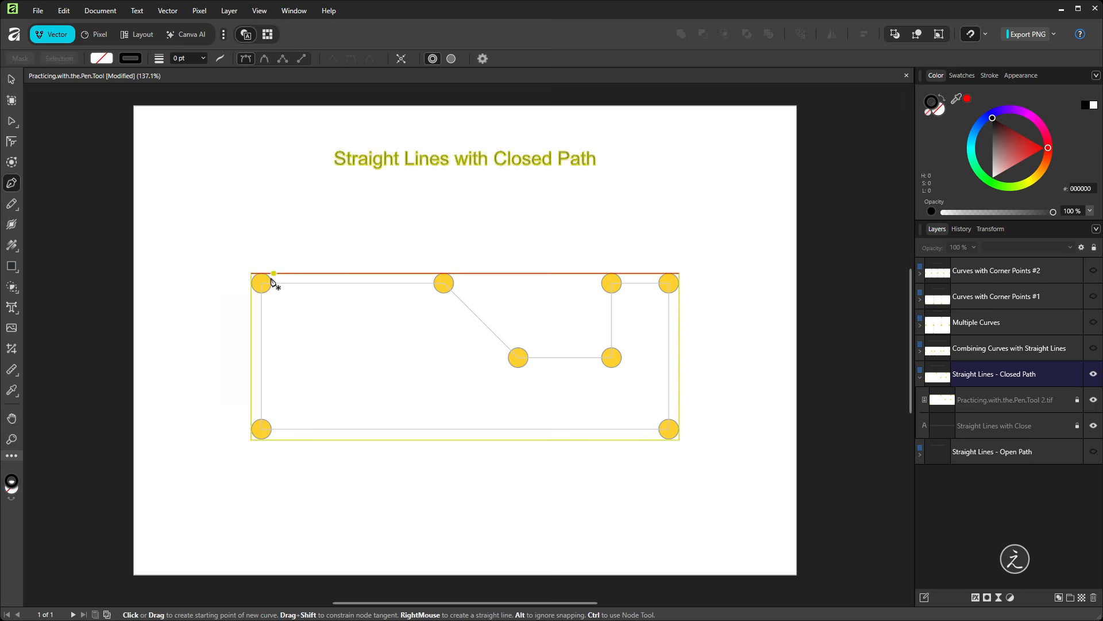
pyautogui.scroll(3, 263, 288)
pyautogui.moveTo(304, 349); pyautogui.dragTo(195, 261)
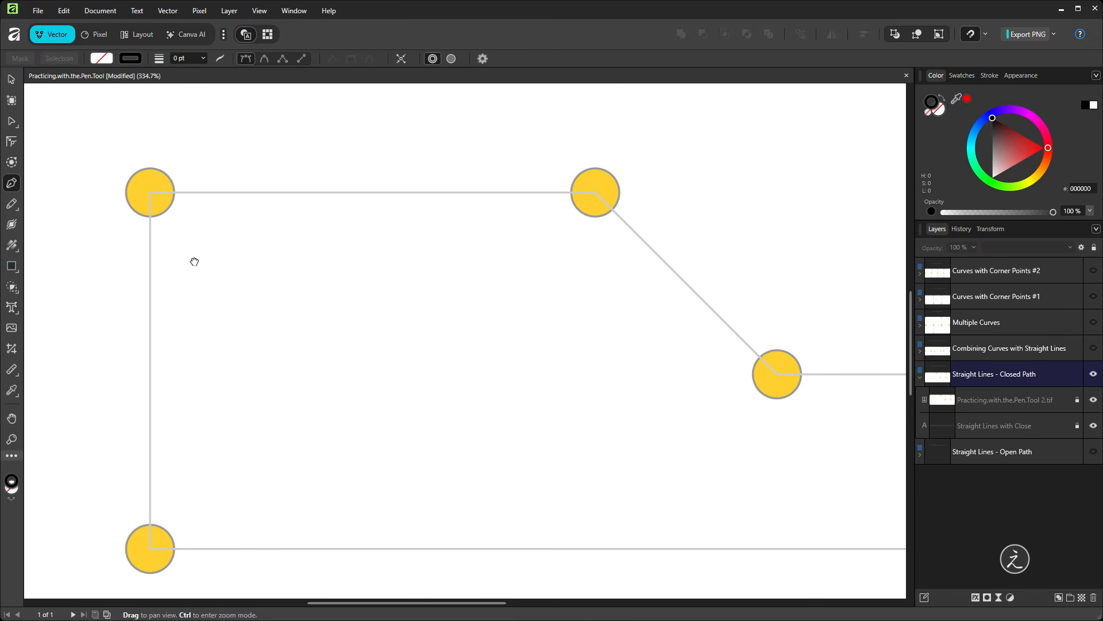
pyautogui.keyDown('shift'); pyautogui.click(151, 193); pyautogui.keyUp('shift')
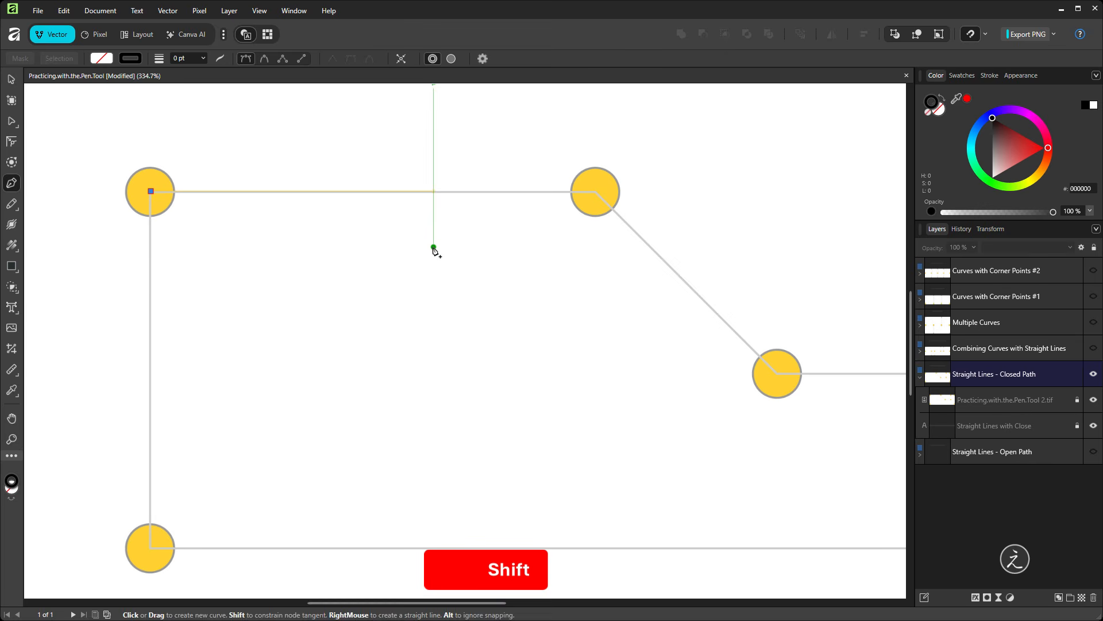
pyautogui.click(596, 192)
pyautogui.moveTo(664, 320); pyautogui.dragTo(350, 330)
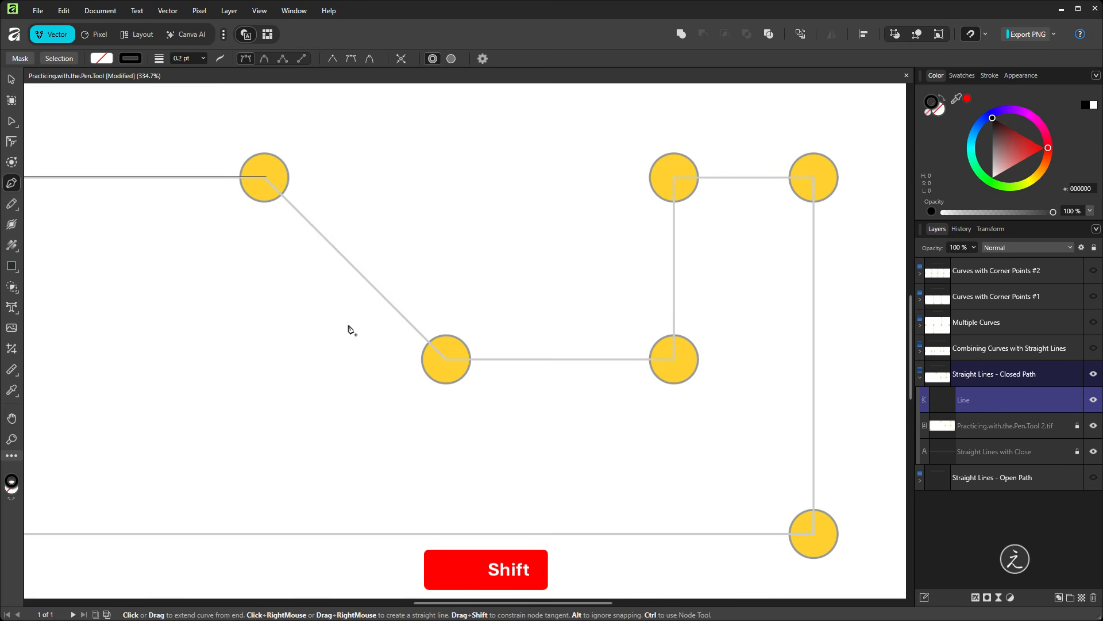
pyautogui.click(449, 361)
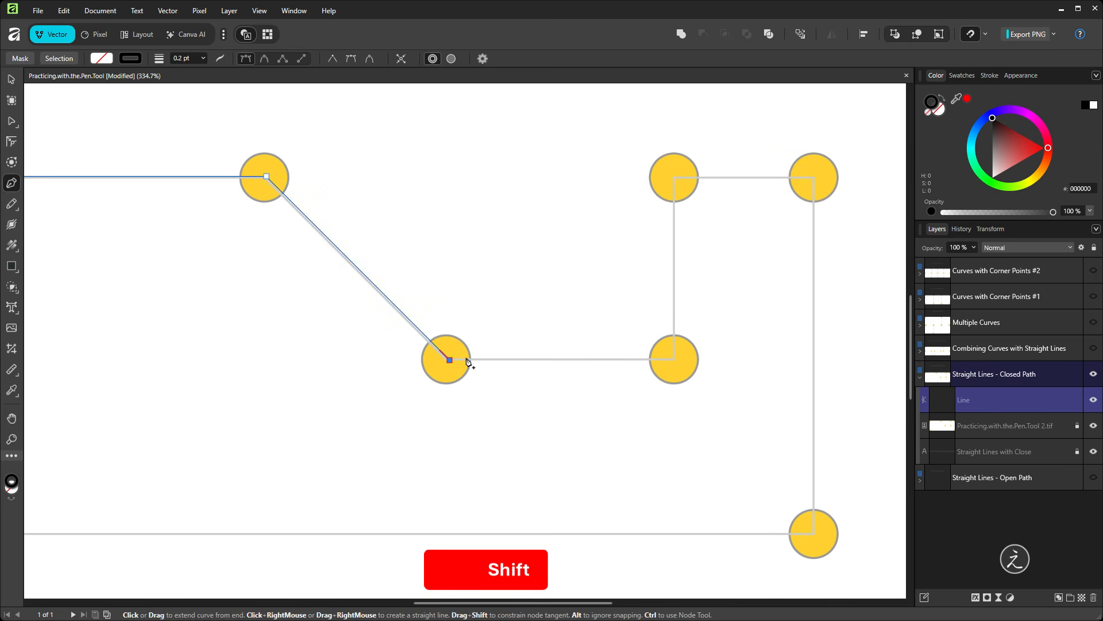
# Extend the path with constrained straight segments through the step's three remaining corner circles and down to the lower-right circle.
pyautogui.click(674, 361)
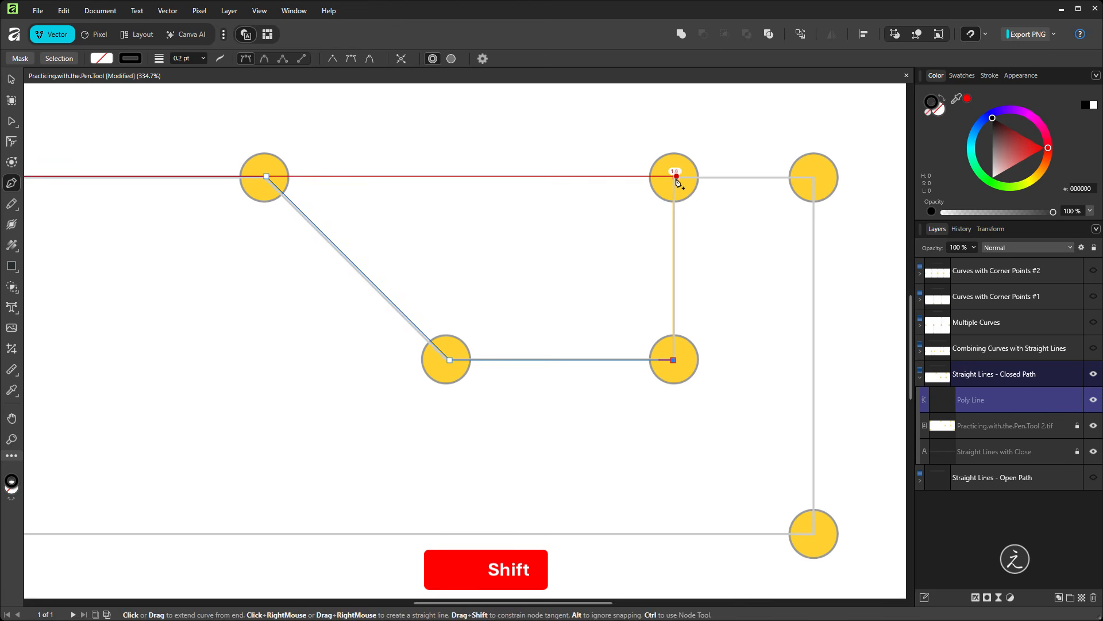
pyautogui.click(674, 178)
pyautogui.moveTo(812, 264); pyautogui.dragTo(606, 277)
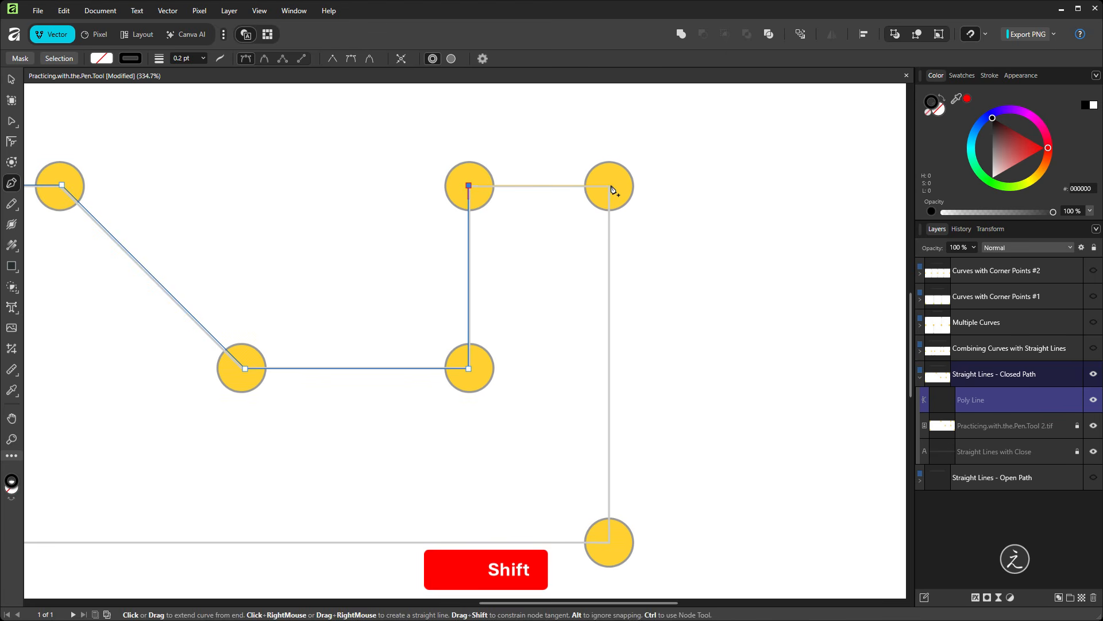
pyautogui.click(611, 189)
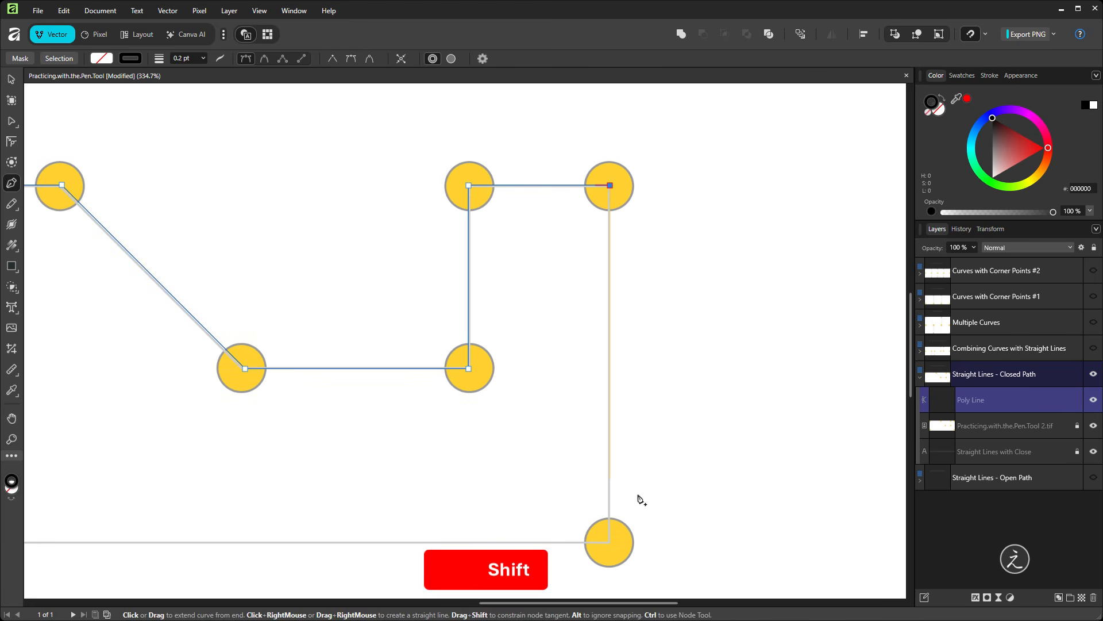
pyautogui.click(609, 542)
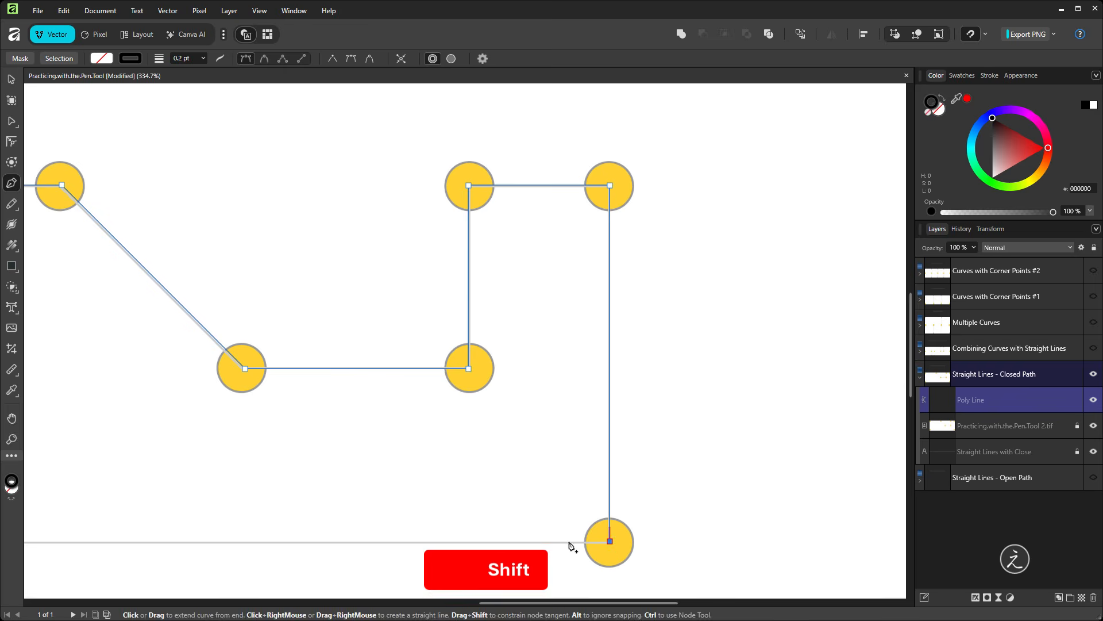
# Add a segment to the lower-left circle, close the path at its starting node and end drawing with the Move tool.
pyautogui.moveTo(574, 544); pyautogui.dragTo(933, 483)
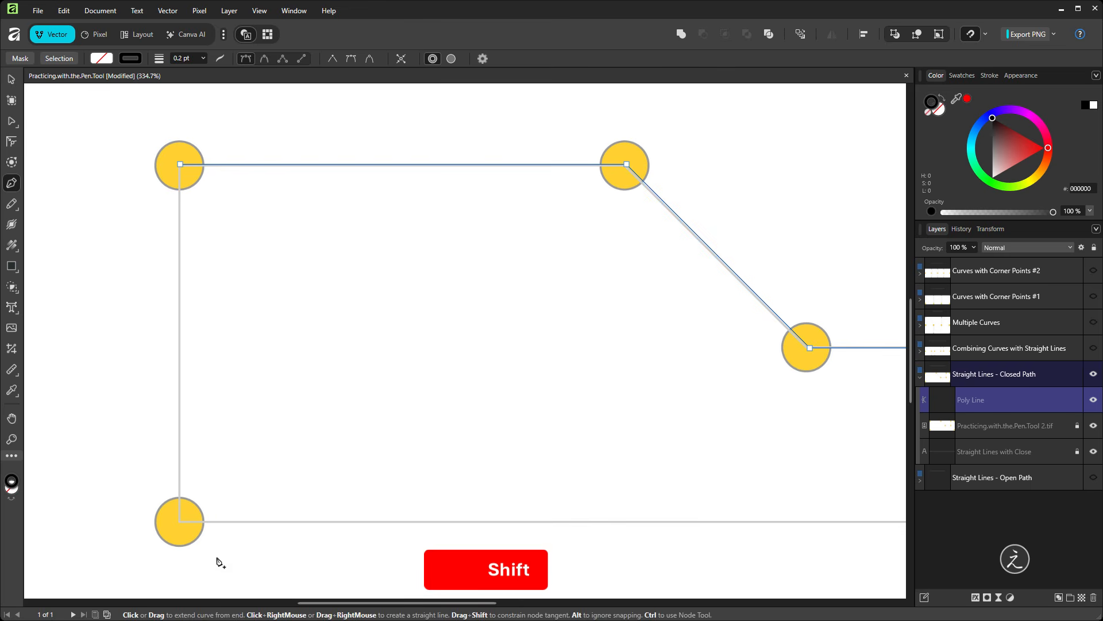
pyautogui.click(180, 522)
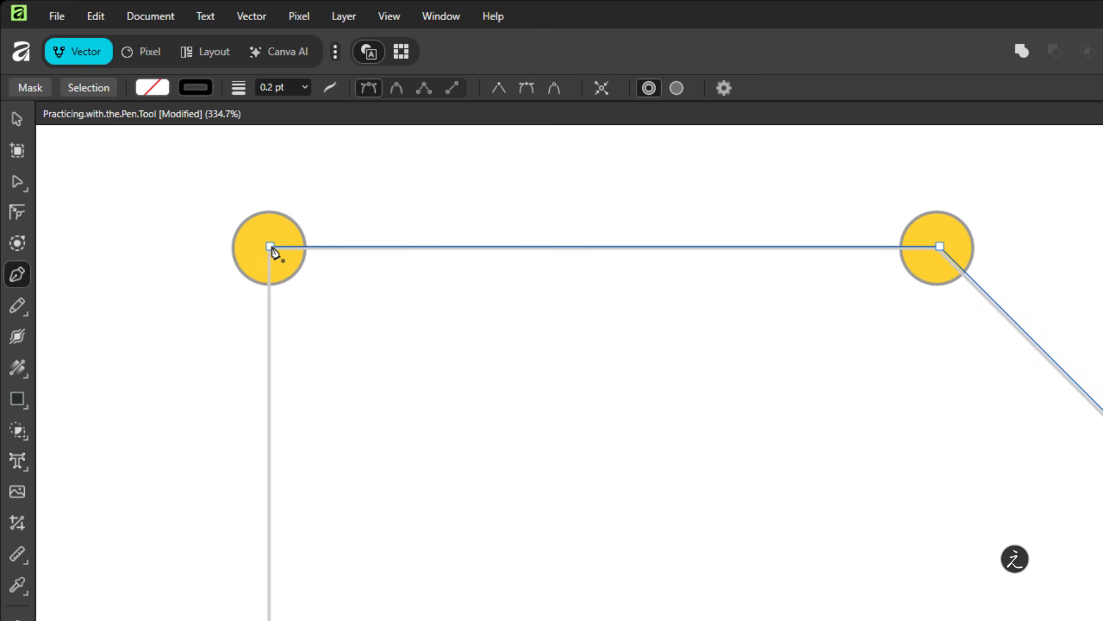
pyautogui.click(271, 248)
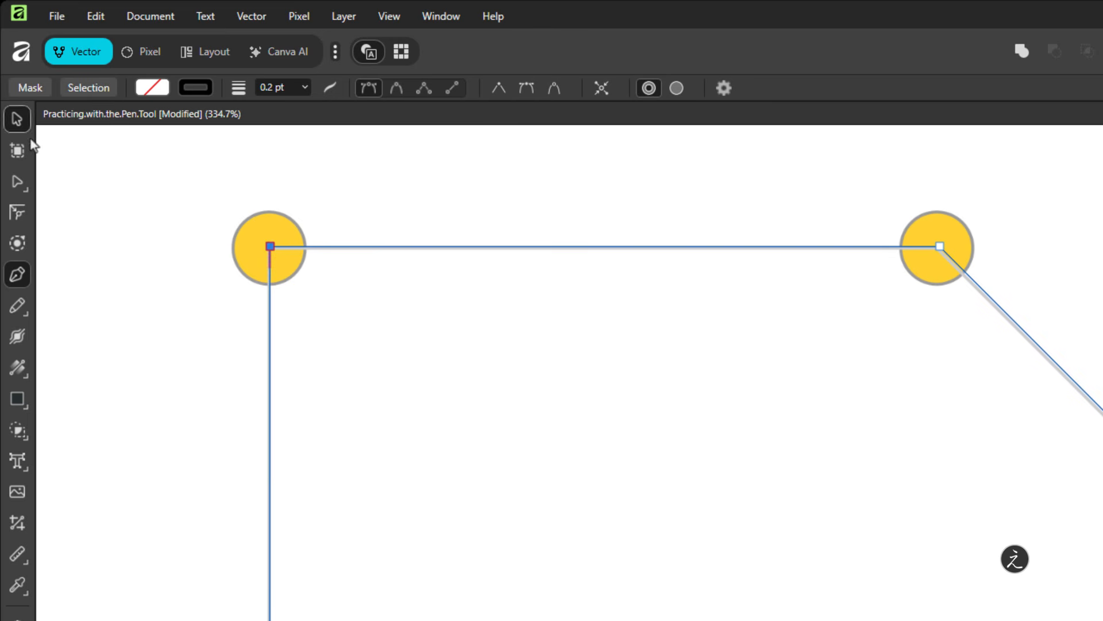
pyautogui.click(17, 119)
# Deselect the finished closed path and hide the template image Practicing.with.the.Pen.Tool 2.tif.
pyautogui.scroll(-3, 652, 563)
pyautogui.hscroll(3, 763, 574)
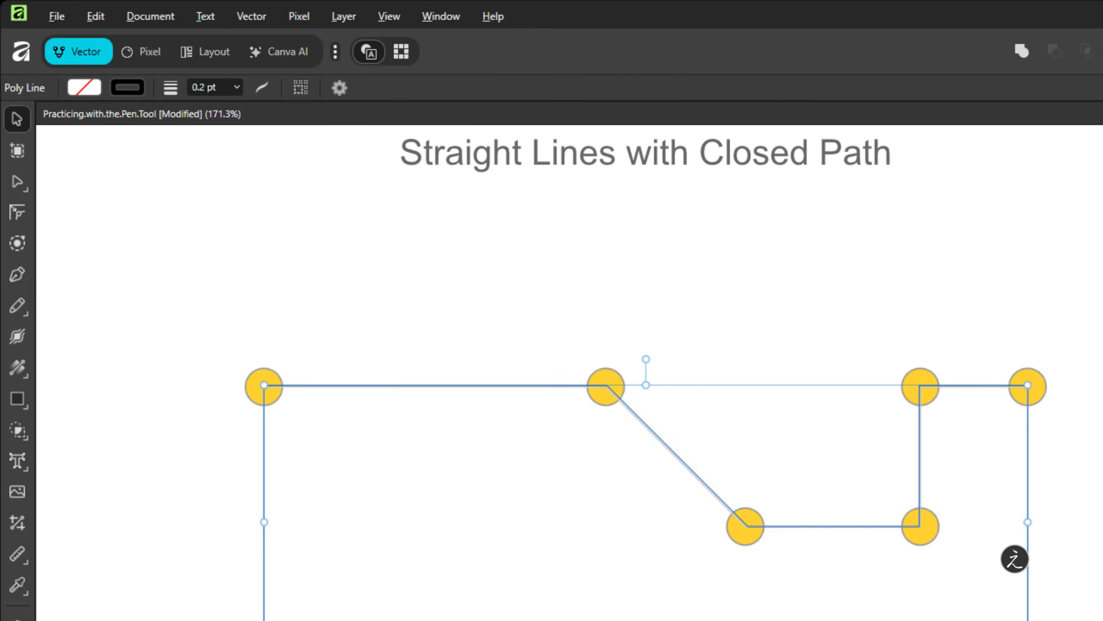
pyautogui.hotkey('ctrl', 'd')
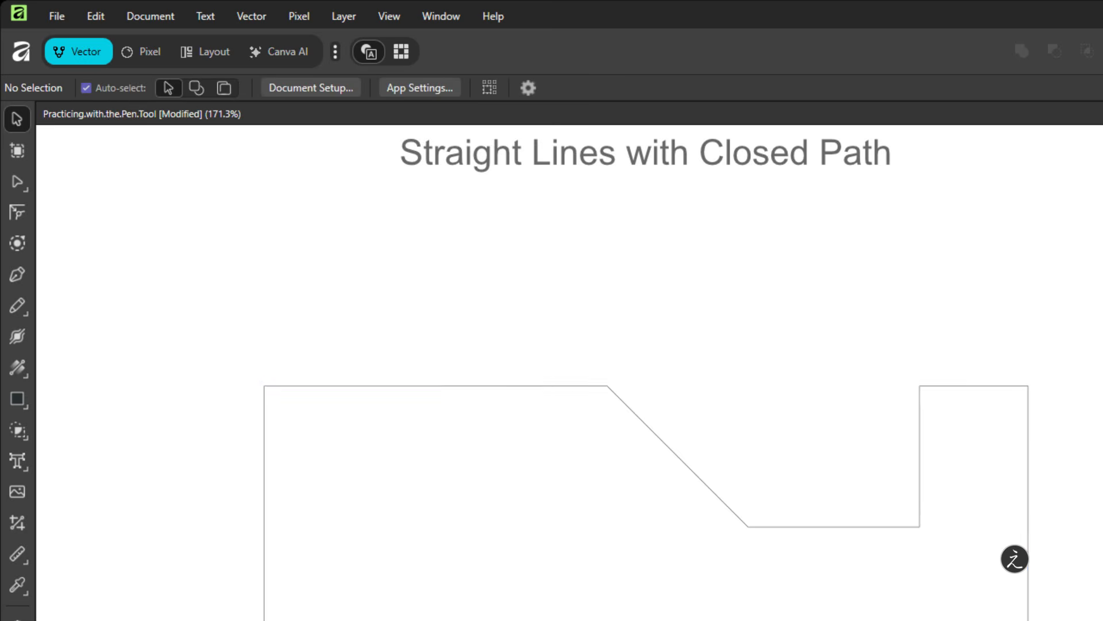
# Collapse and hide the Straight Lines - Closed Path layer, then show, activate and expand the Combining Curves with Straight Lines layer.
pyautogui.hscroll(-1, 551, 373)
pyautogui.scroll(-1, 551, 372)
pyautogui.scroll(2, 551, 373)
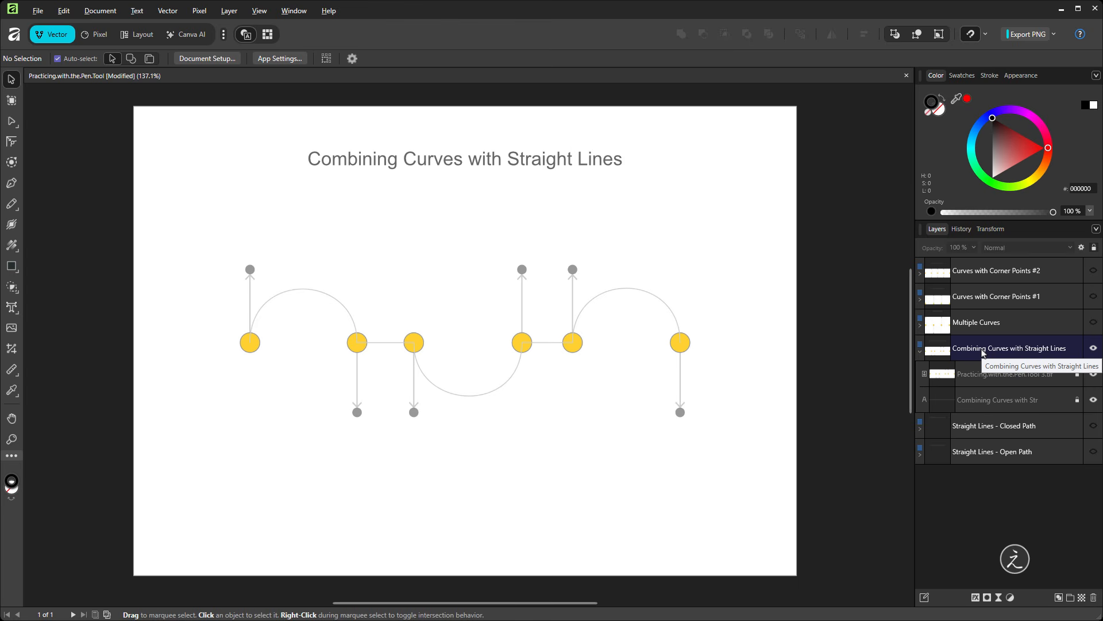
# Draw the template's first arc with the Pen tool, pulling constrained handles up from the first circle and down from the second to the gray dots.
pyautogui.scroll(4, 289, 327)
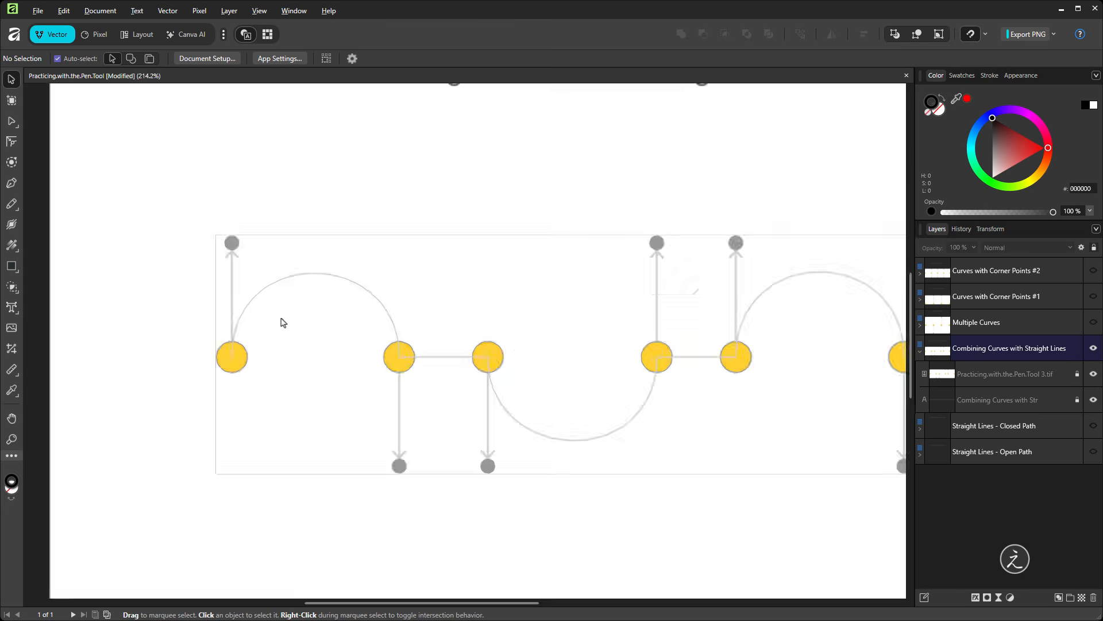
pyautogui.moveTo(272, 344); pyautogui.dragTo(184, 327)
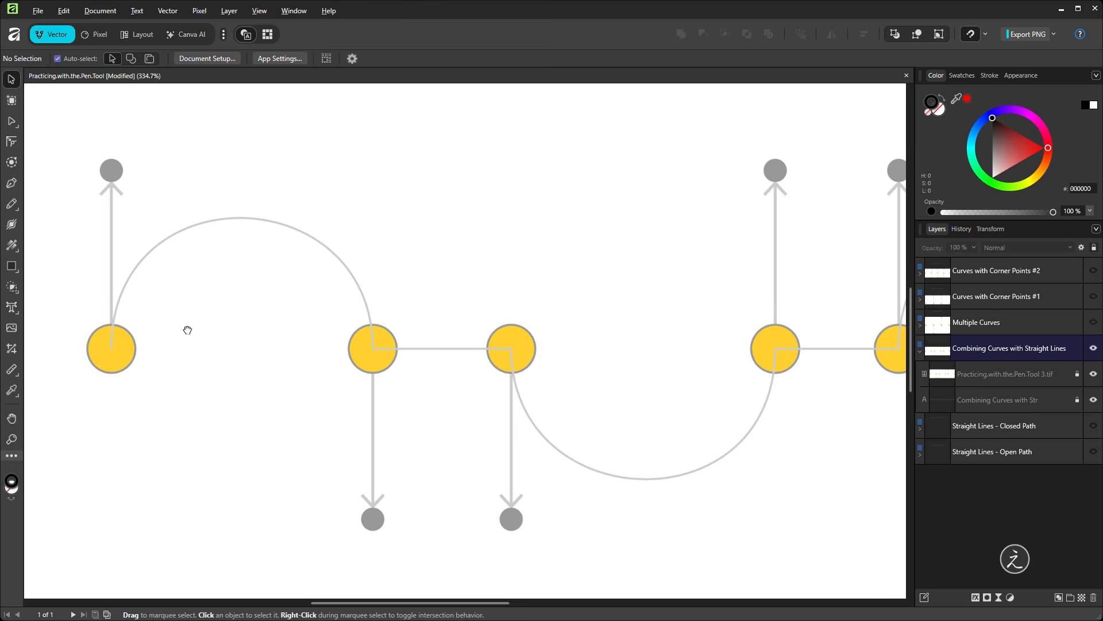
pyautogui.press('p')
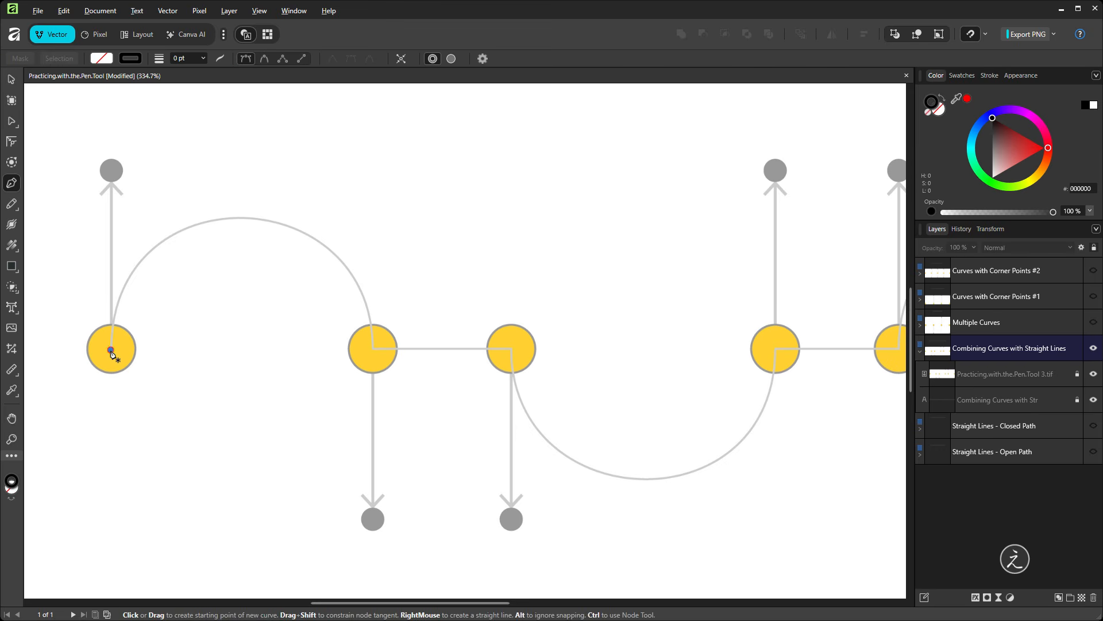
pyautogui.moveTo(111, 349); pyautogui.dragTo(138, 175)
pyautogui.press('shift')
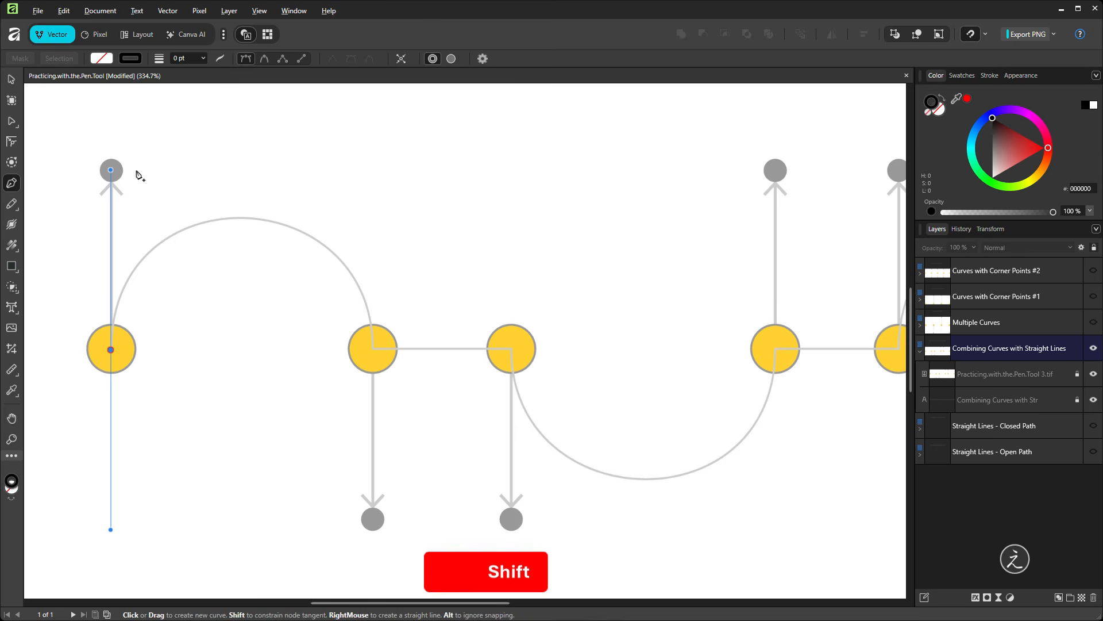
pyautogui.click(374, 349)
pyautogui.press('shift')
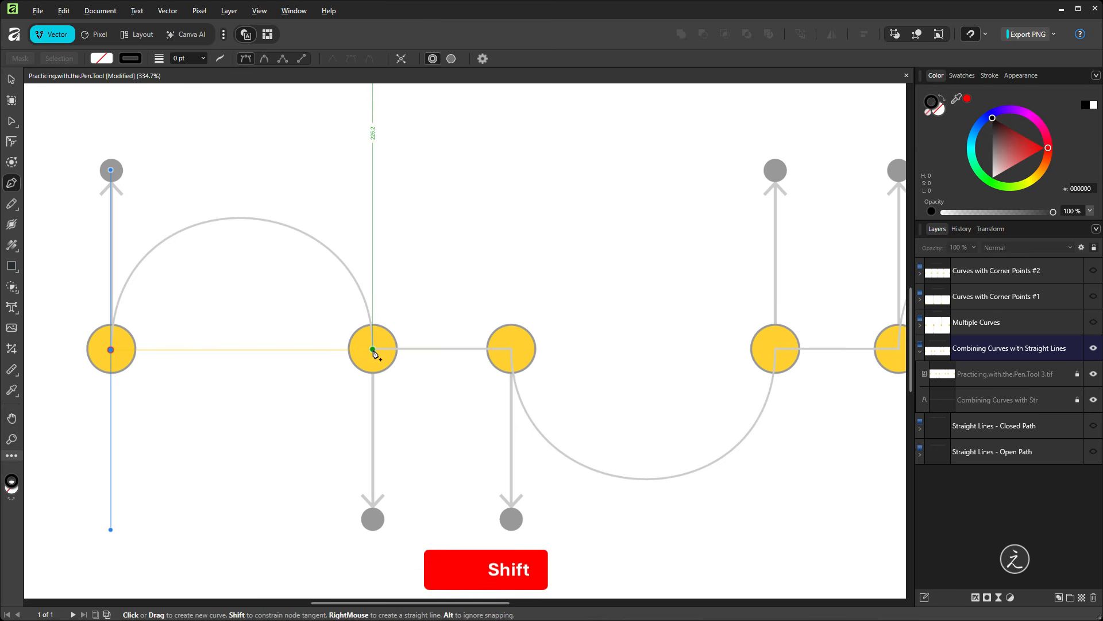
pyautogui.moveTo(374, 352); pyautogui.dragTo(380, 525)
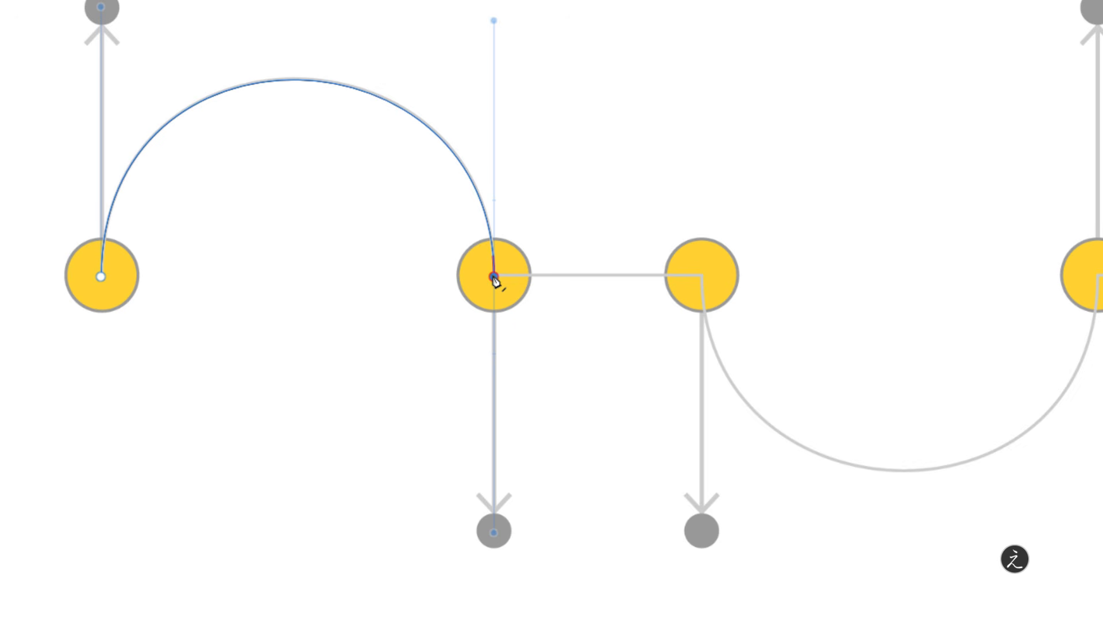
# Make the second node a corner, then continue with a straight segment to the third circle and a constrained downward arc to the fourth circle.
pyautogui.click(494, 276)
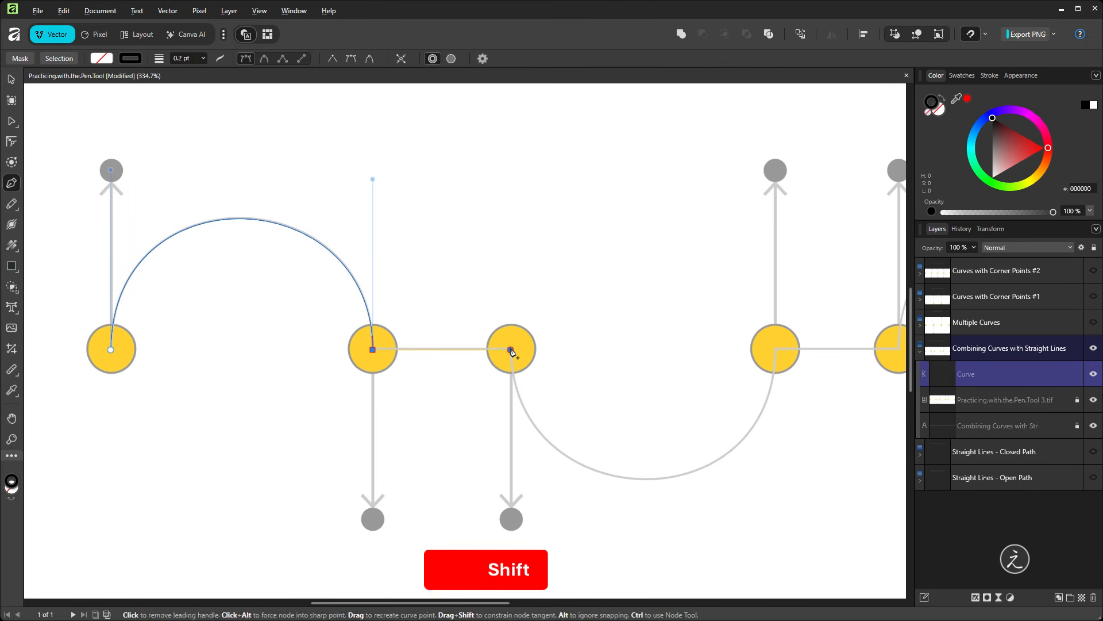
pyautogui.click(511, 349)
pyautogui.moveTo(622, 401); pyautogui.dragTo(401, 328)
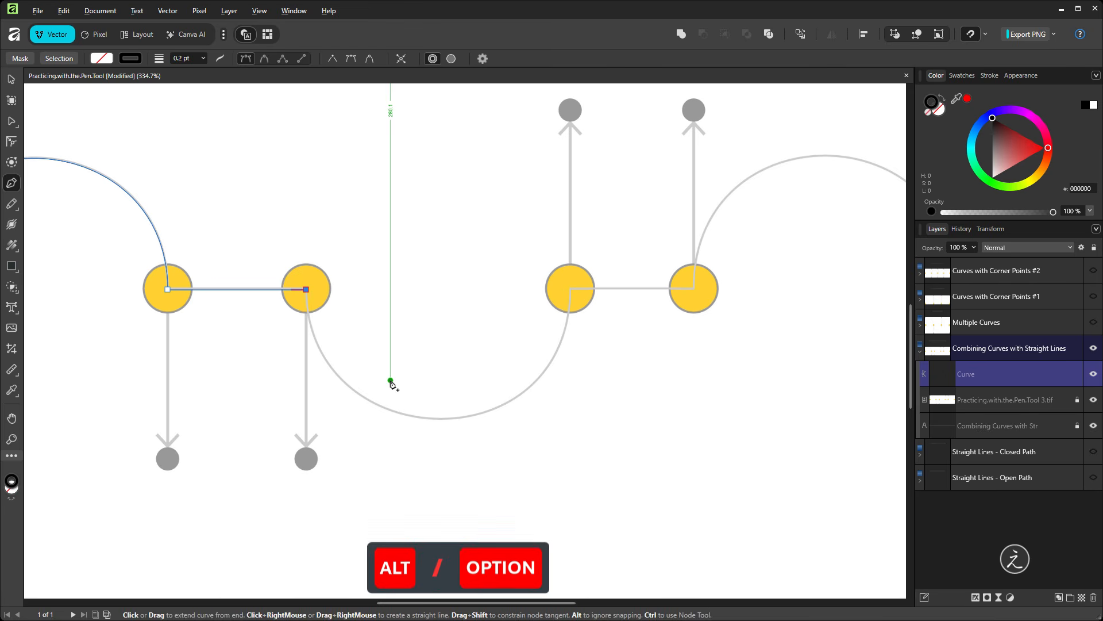
pyautogui.press('alt')
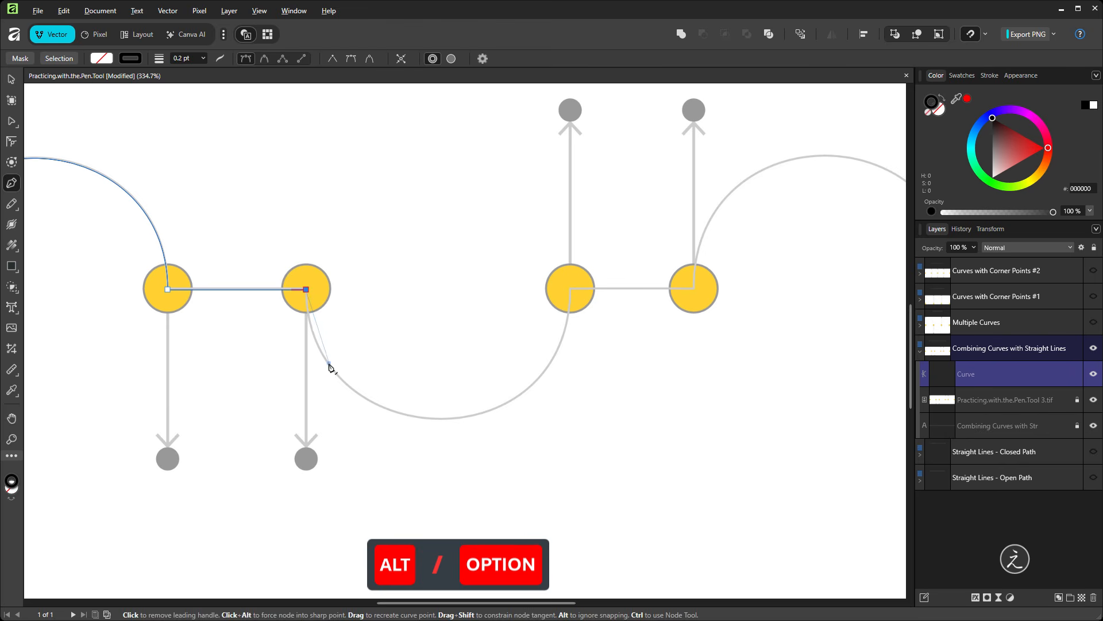
pyautogui.moveTo(357, 409); pyautogui.dragTo(302, 423)
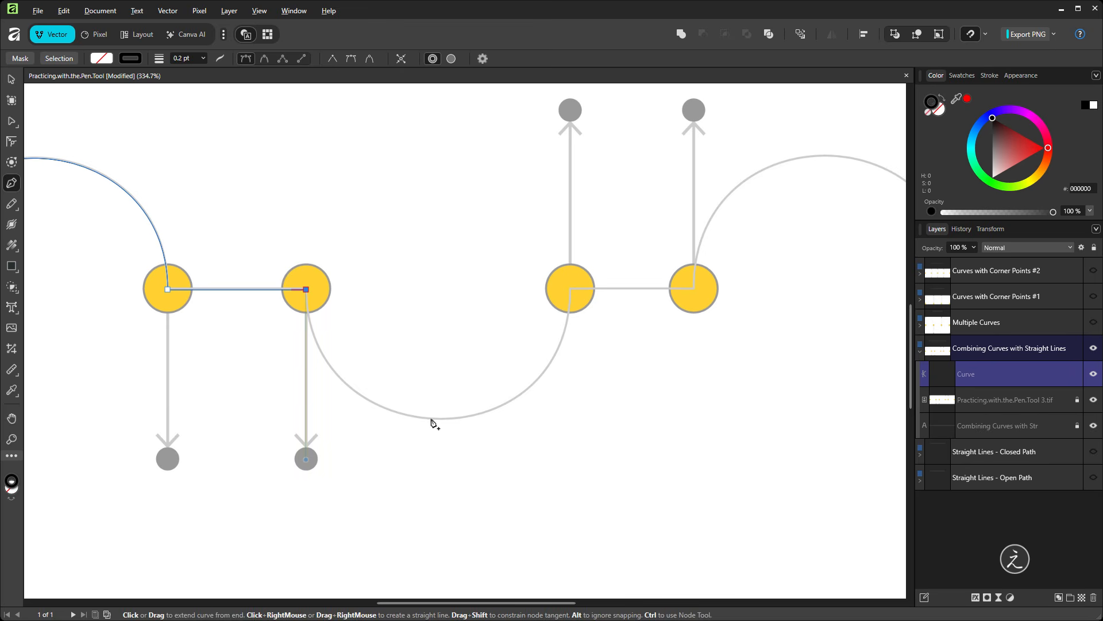
pyautogui.keyDown('shift'); pyautogui.click(571, 289); pyautogui.keyUp('shift')
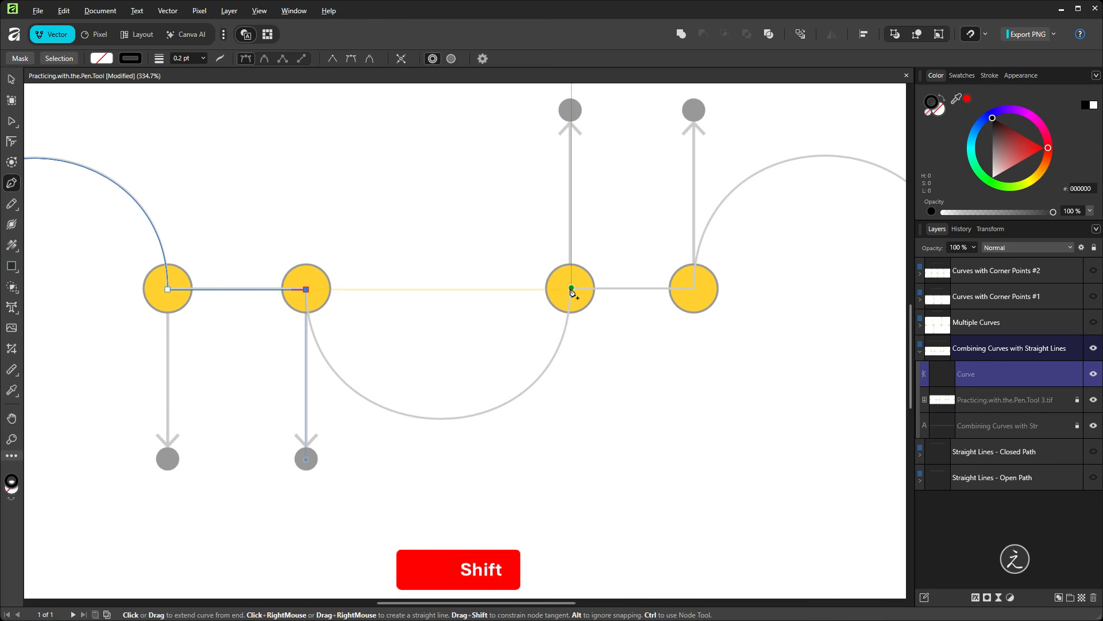
pyautogui.moveTo(571, 291); pyautogui.dragTo(594, 122)
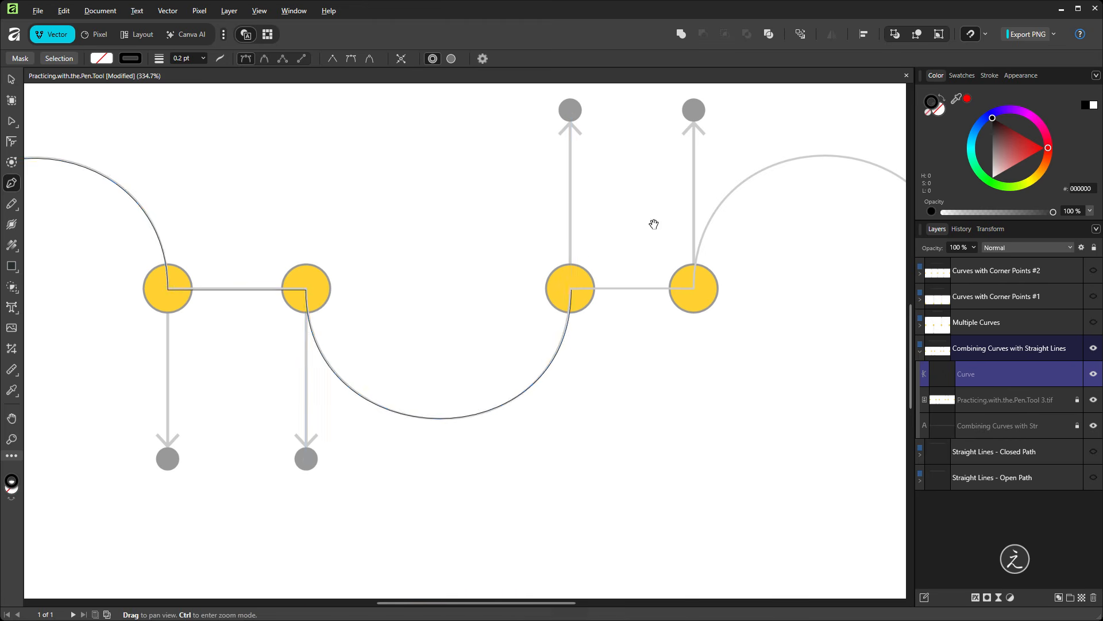
# Remove the fourth node's leading handle, then add a straight segment to the fifth circle and a constrained upward arc to the last circle.
pyautogui.moveTo(652, 224); pyautogui.dragTo(404, 269)
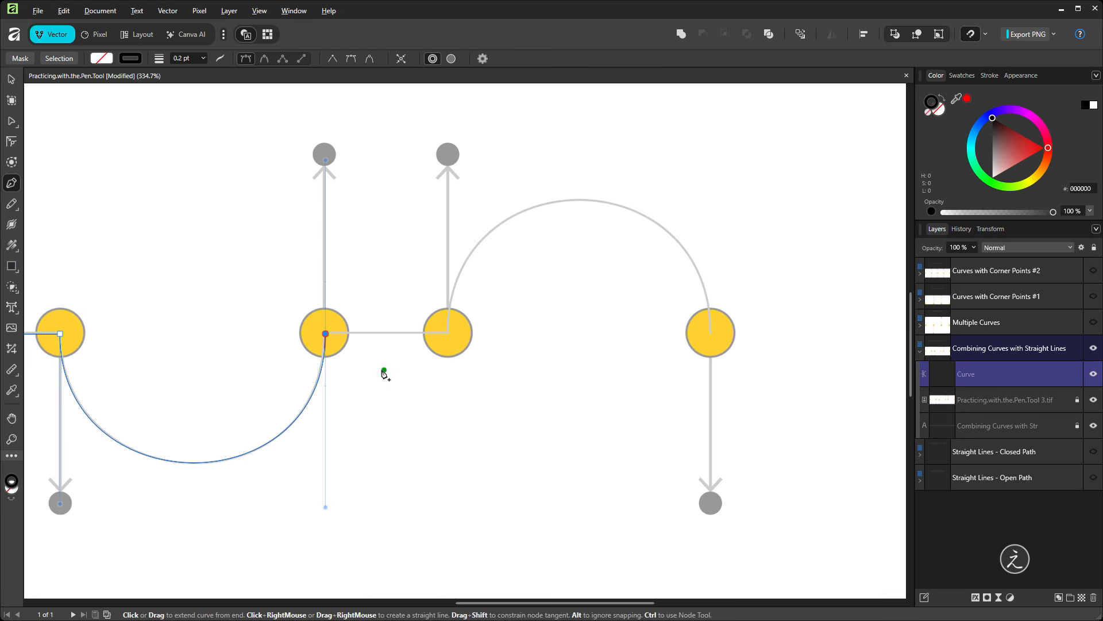
pyautogui.click(325, 333)
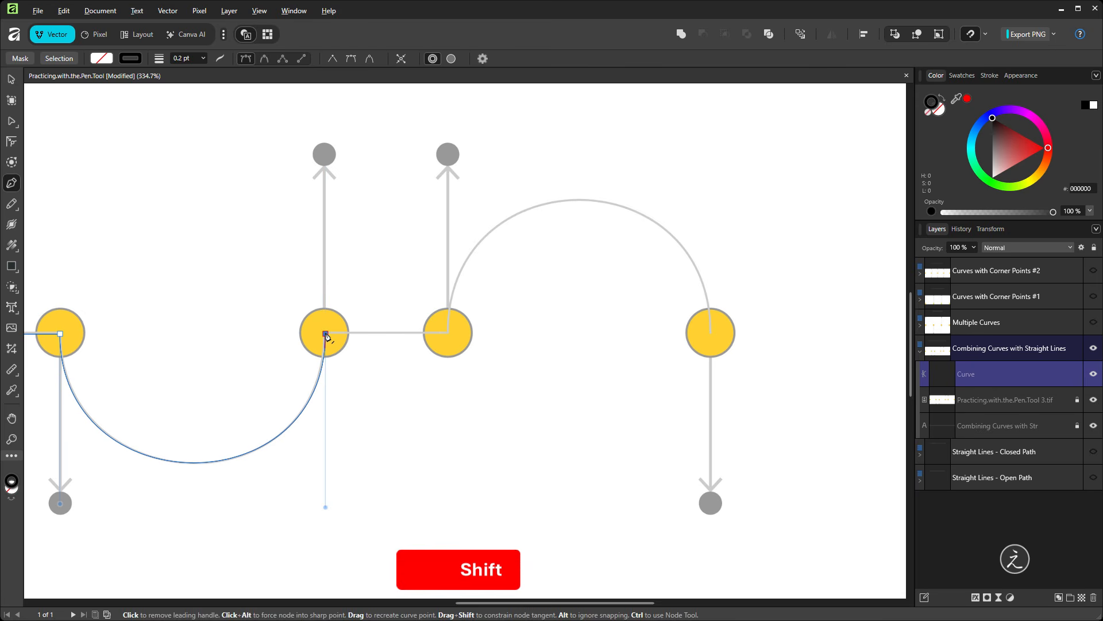
pyautogui.click(447, 333)
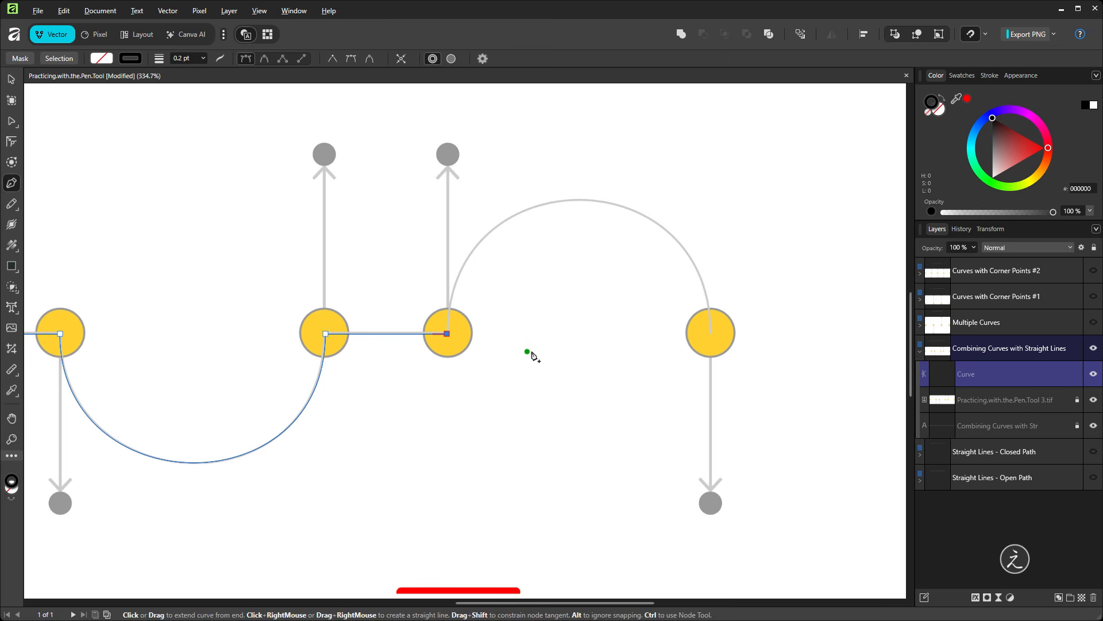
pyautogui.moveTo(547, 336); pyautogui.dragTo(510, 369)
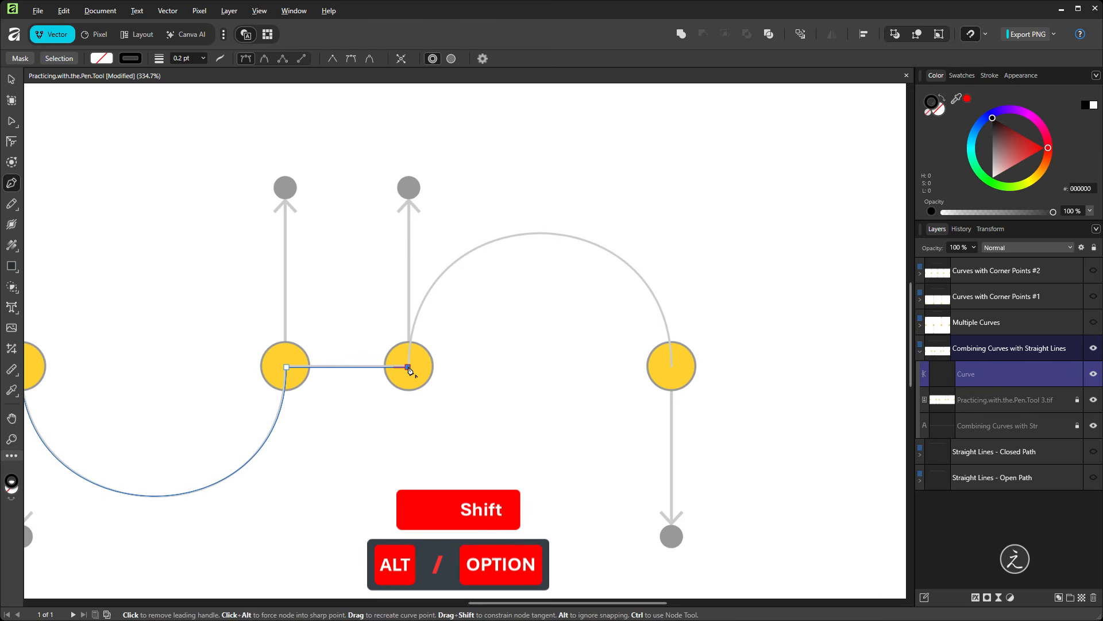
pyautogui.moveTo(414, 347); pyautogui.dragTo(427, 200)
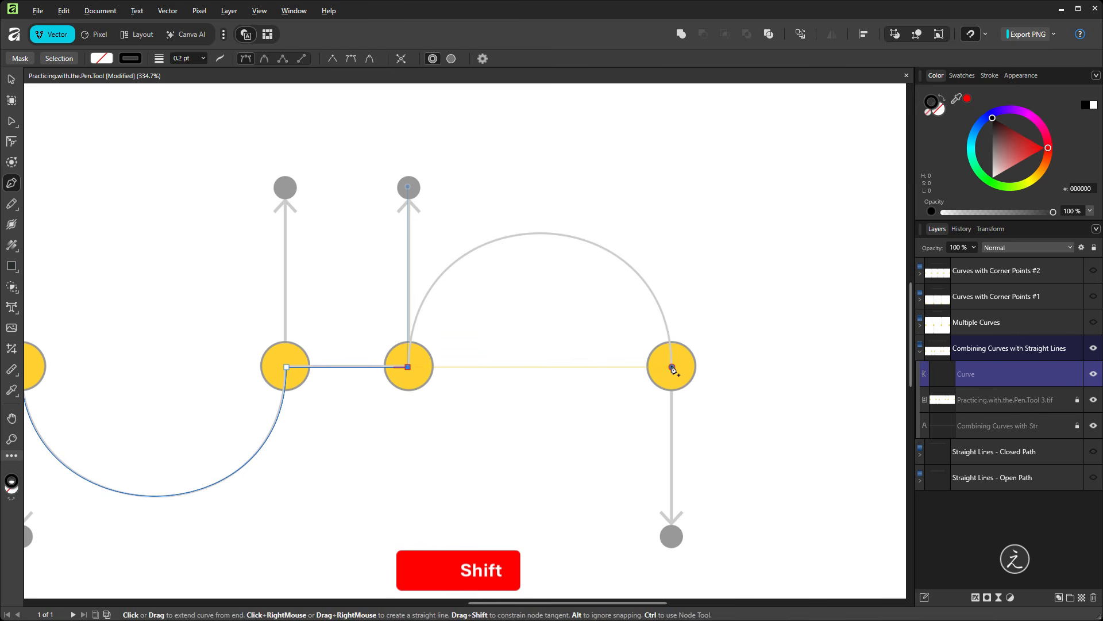
pyautogui.moveTo(672, 368); pyautogui.dragTo(677, 545)
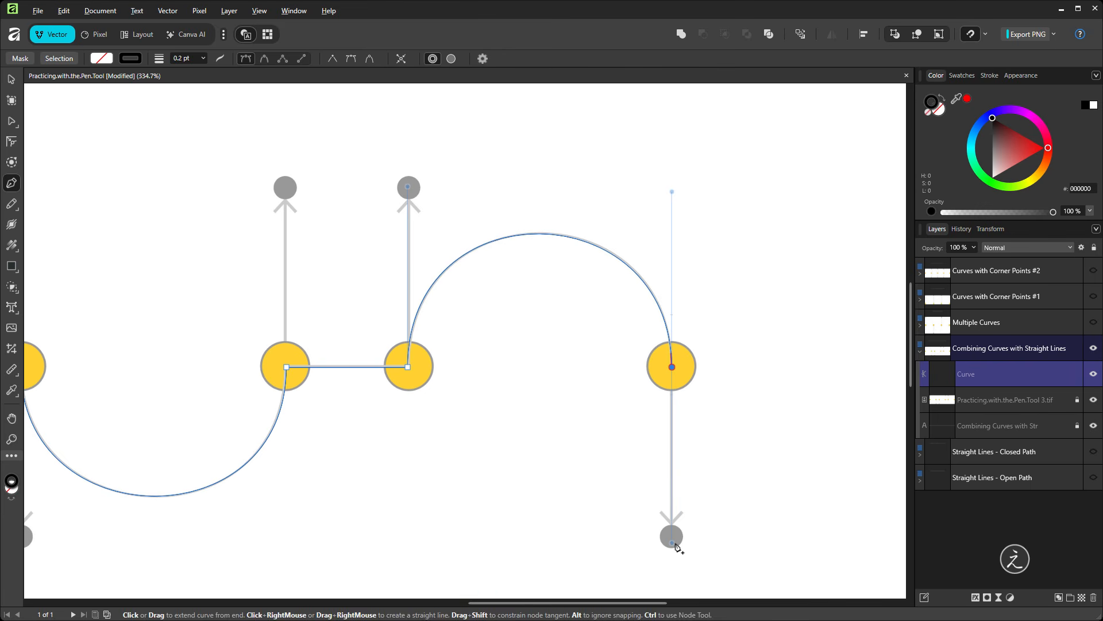
# End path drawing by switching to the Move tool and deselect the traced curve.
pyautogui.click(12, 80)
pyautogui.click(104, 141)
pyautogui.hotkey('ctrl', '0')
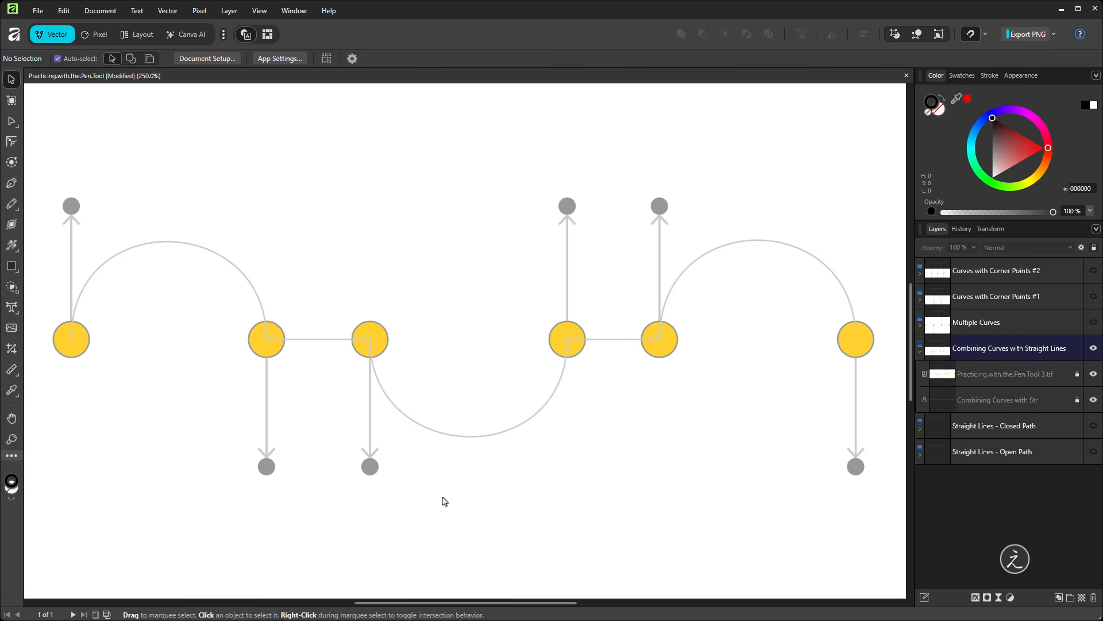
# Retrace the template's first arc with the Pen tool, pulling vertically constrained handles from the first and second circles to their gray dots.
pyautogui.press('p')
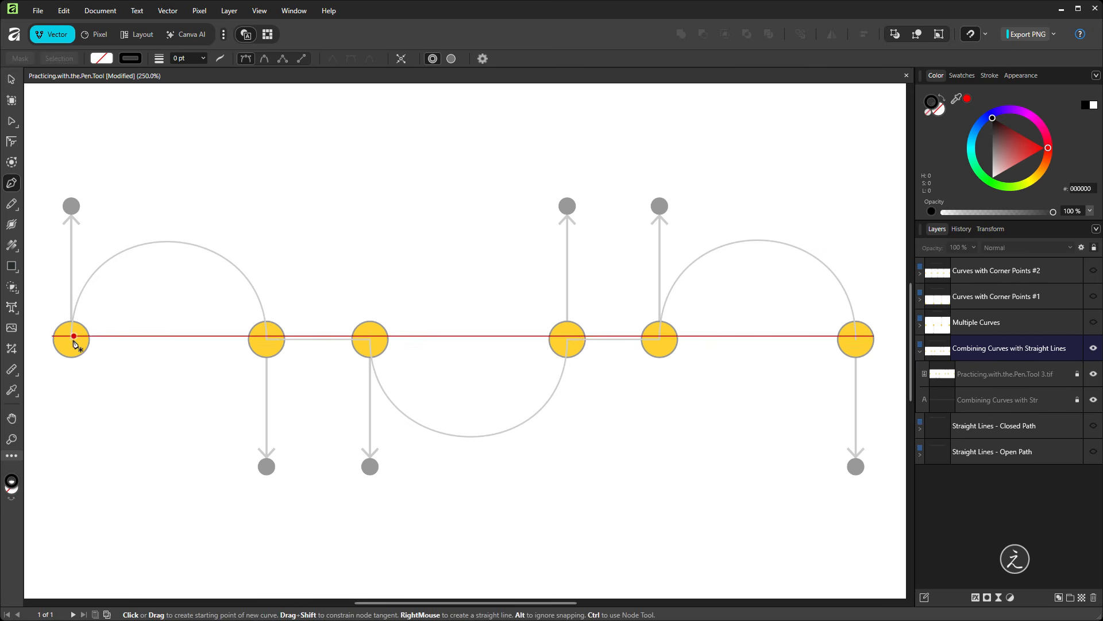
pyautogui.moveTo(71, 340); pyautogui.dragTo(108, 213)
pyautogui.press('shift')
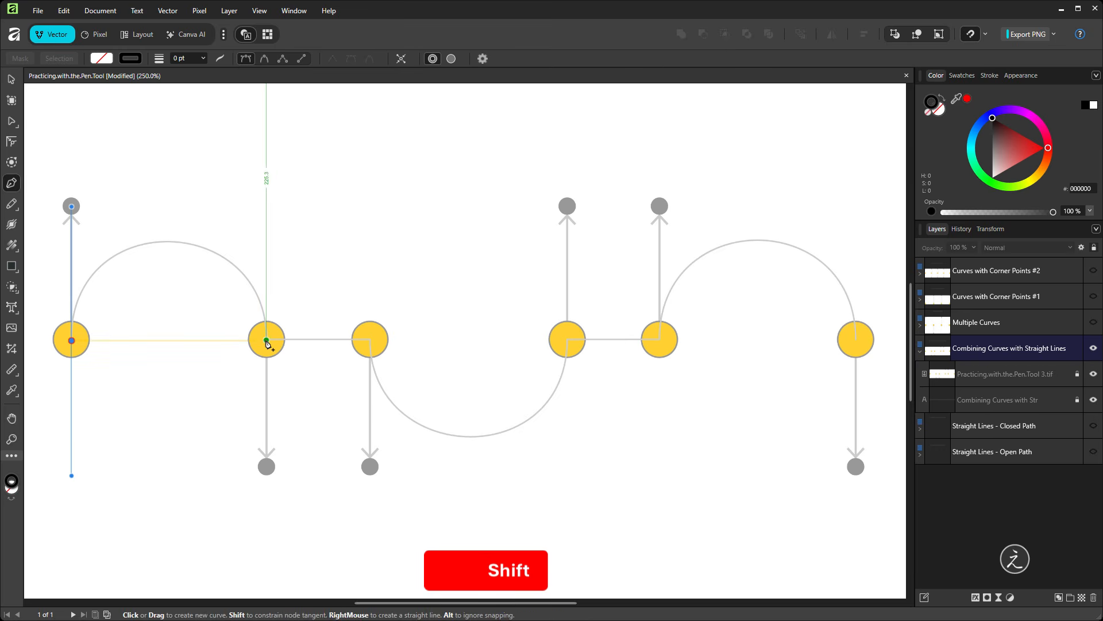
pyautogui.moveTo(267, 341); pyautogui.dragTo(260, 473)
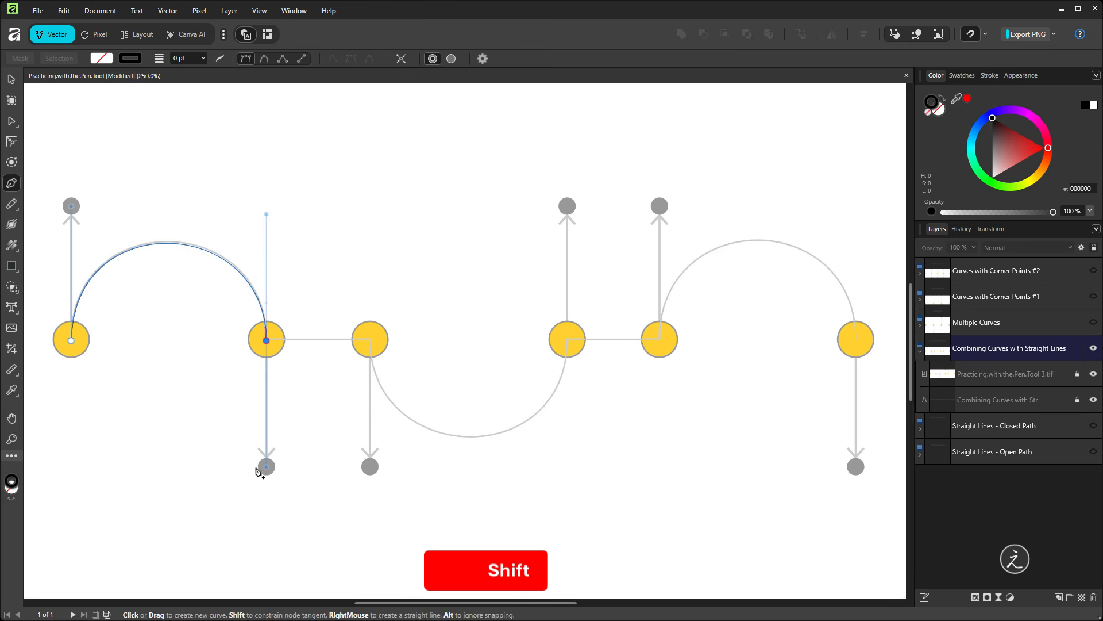
# Swing the second node's leading handle horizontal, then add a straight segment to the third circle and a constrained downward arc to the fourth circle.
pyautogui.press('alt')
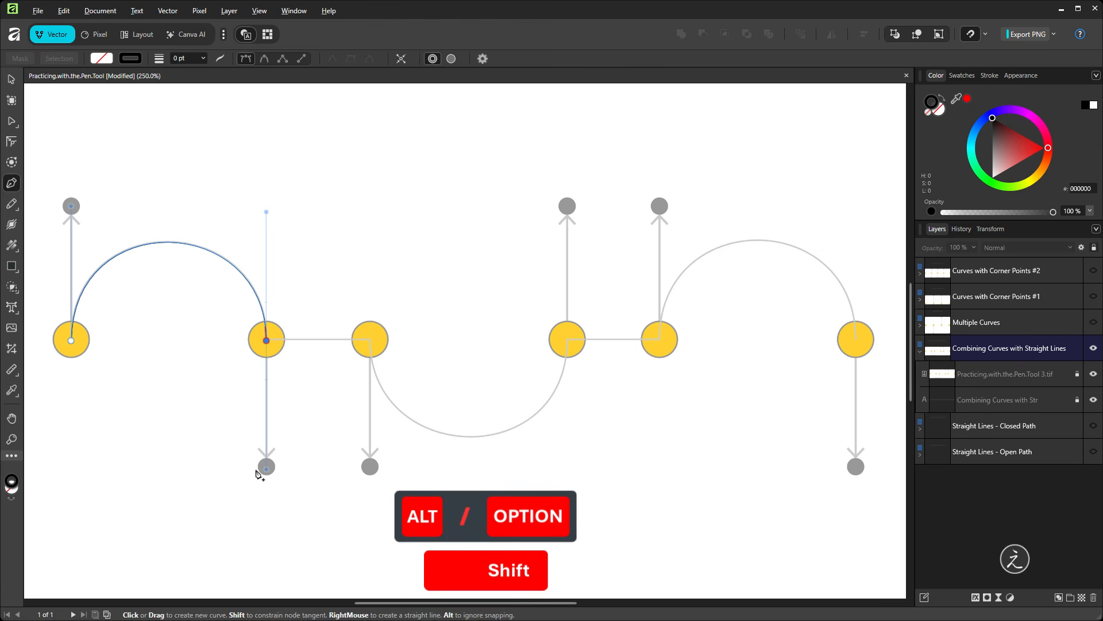
pyautogui.moveTo(257, 472); pyautogui.dragTo(283, 267)
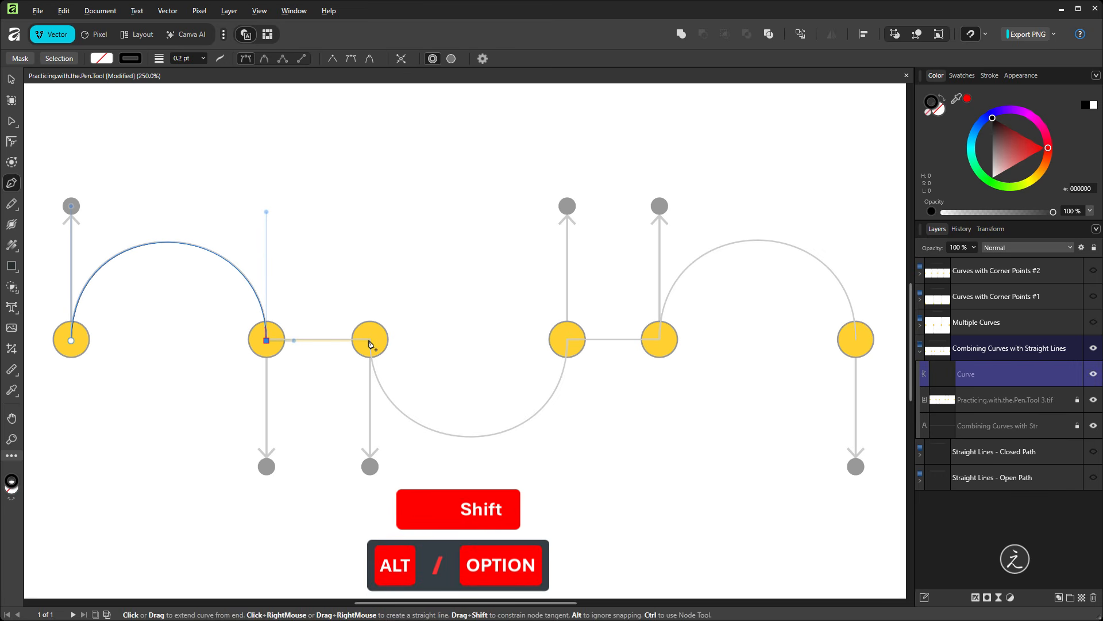
pyautogui.moveTo(369, 340); pyautogui.dragTo(377, 473)
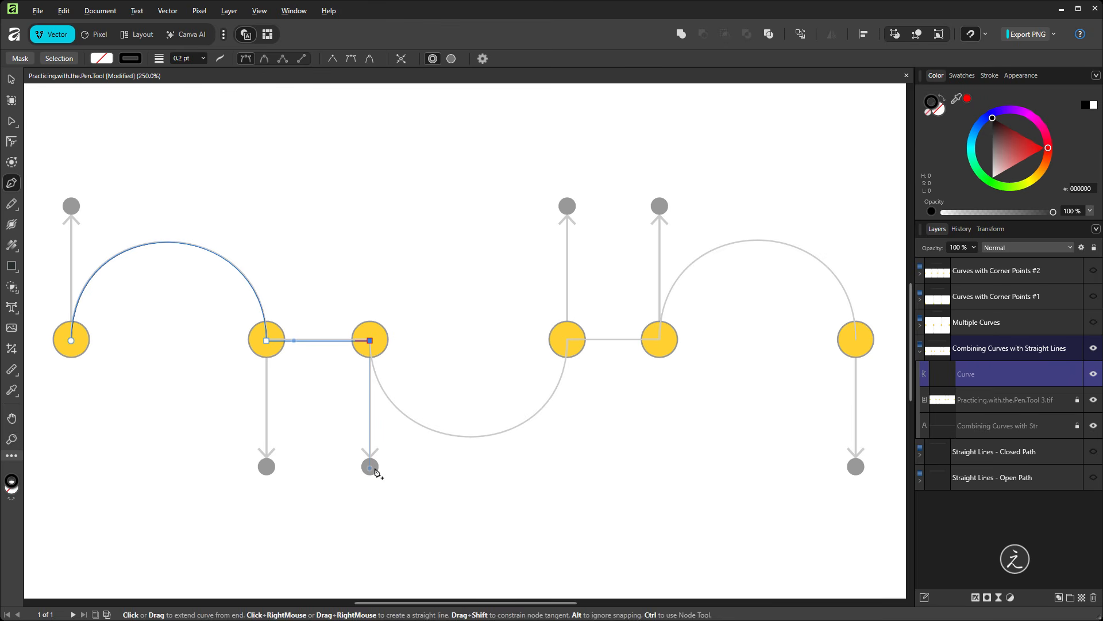
pyautogui.moveTo(377, 473); pyautogui.dragTo(377, 473)
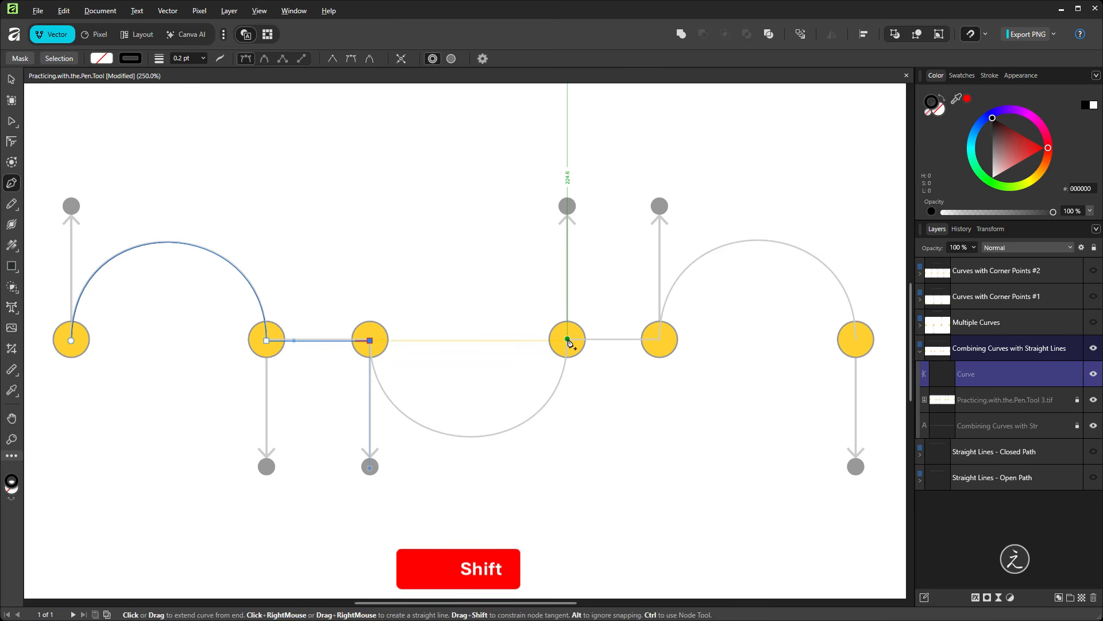
pyautogui.moveTo(568, 342); pyautogui.dragTo(561, 216)
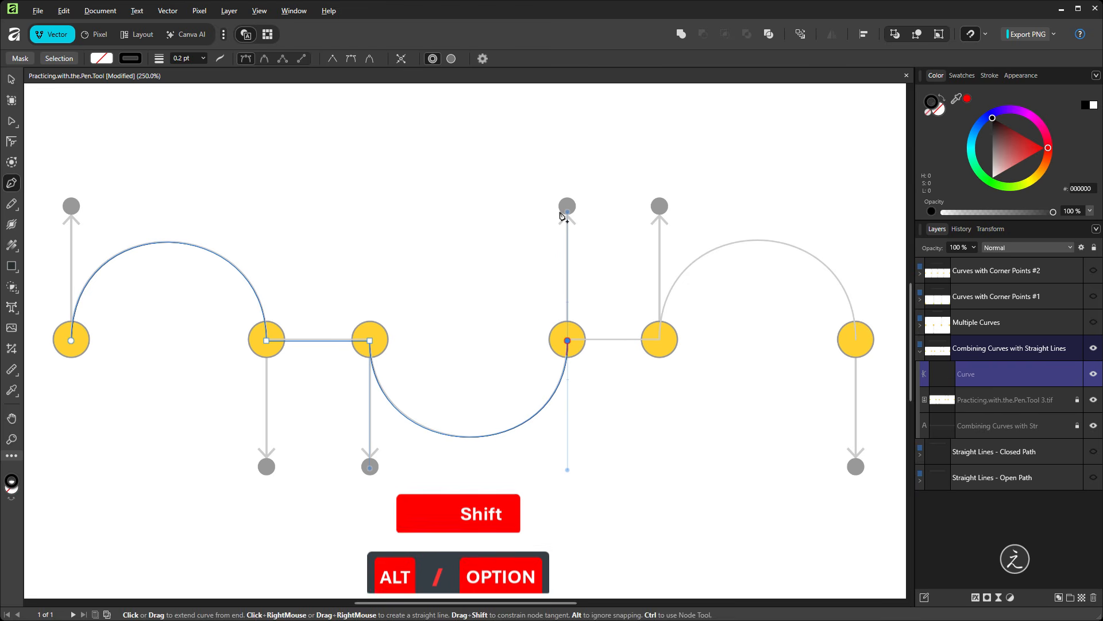
# Swing the fourth node's leading handle horizontal, continue straight to the fifth circle, finish with an upward arc to the last circle, and deselect the curve.
pyautogui.moveTo(562, 216); pyautogui.dragTo(588, 343)
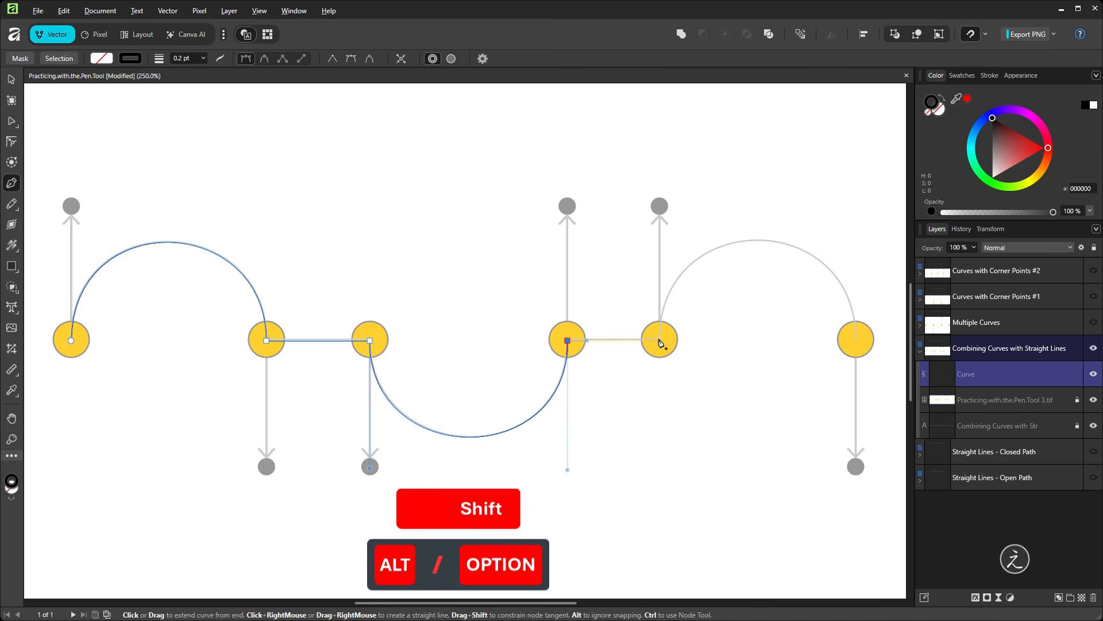
pyautogui.moveTo(660, 341); pyautogui.dragTo(671, 210)
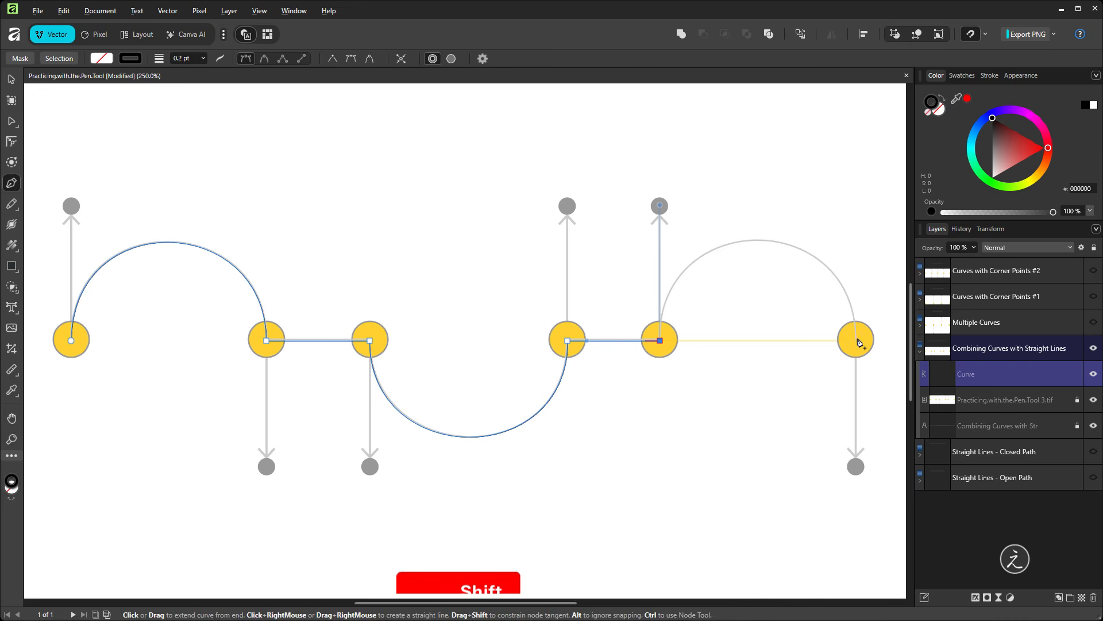
pyautogui.moveTo(857, 343); pyautogui.dragTo(888, 476)
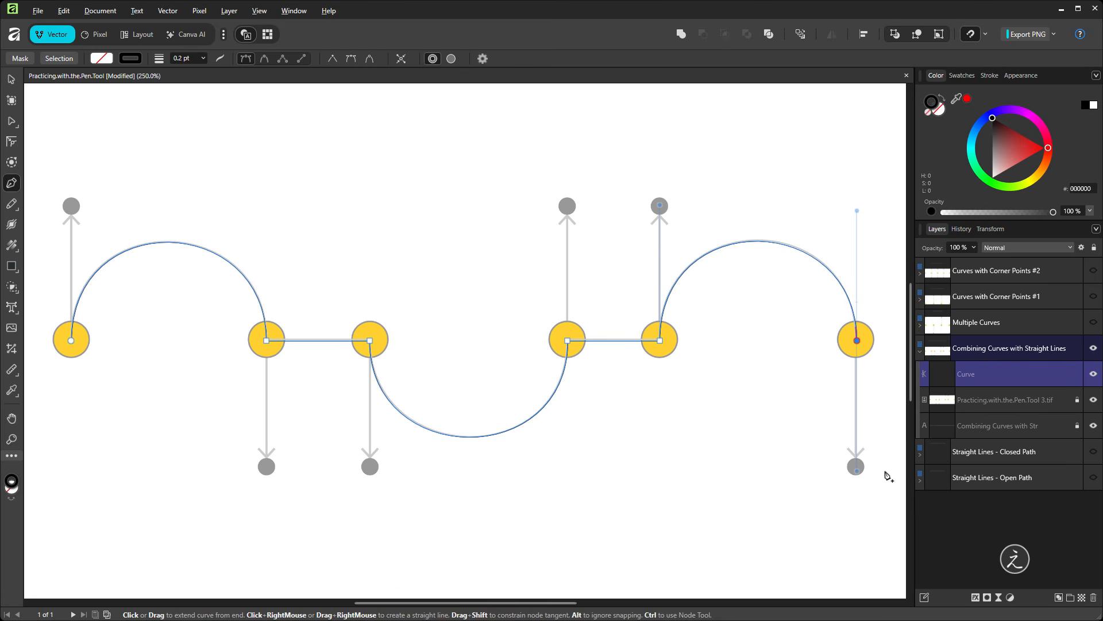
pyautogui.click(11, 79)
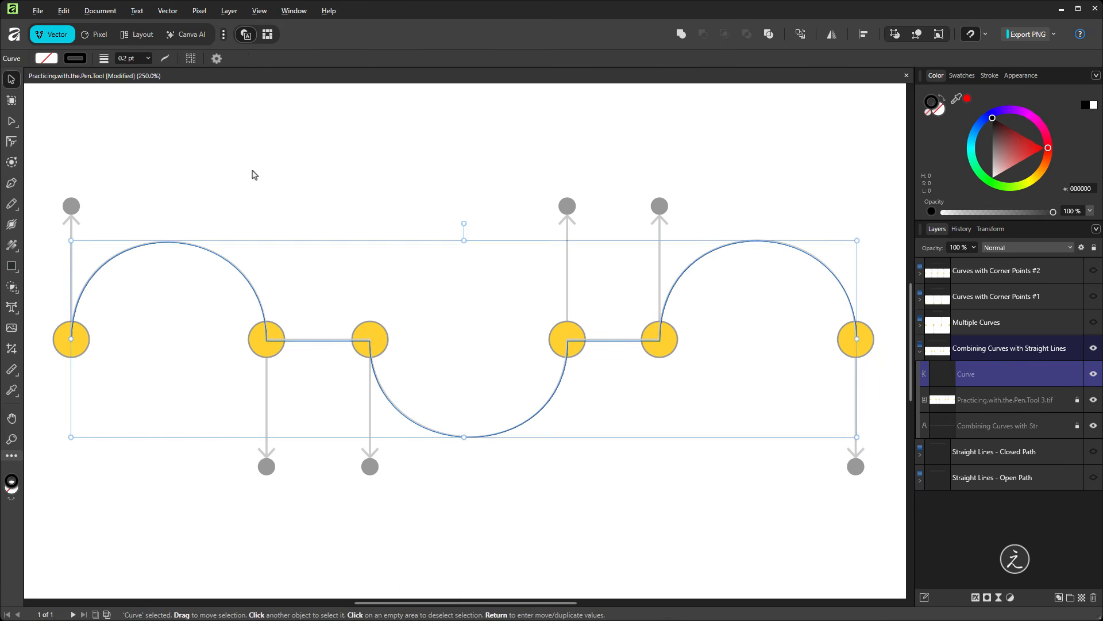
pyautogui.click(298, 166)
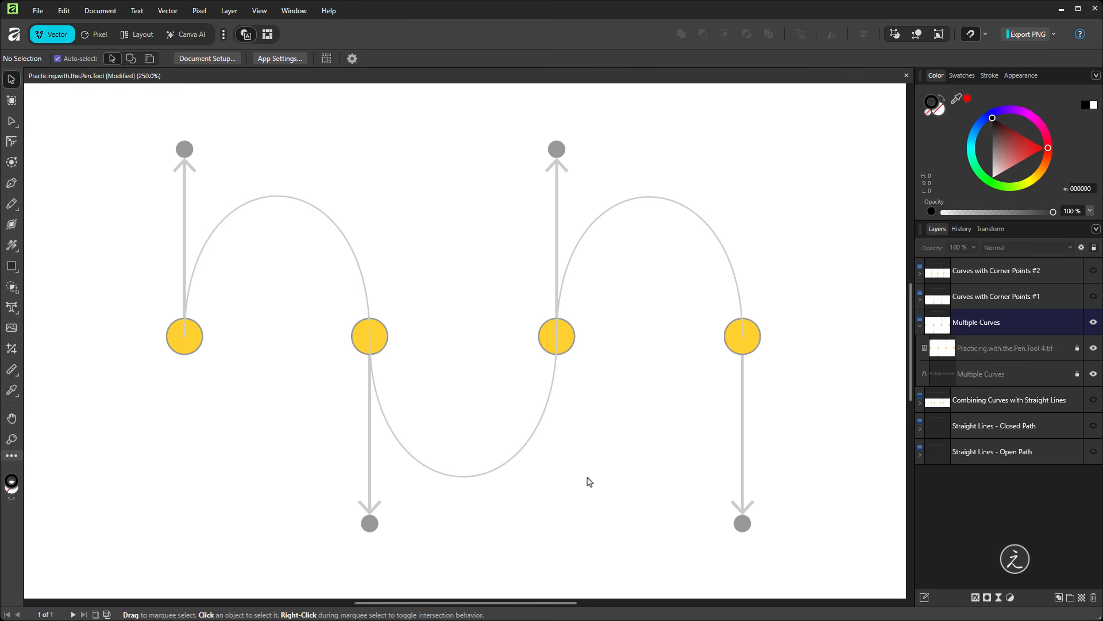
# Trace the Multiple Curves wave through all four circles with the Pen tool, pulling vertically constrained handles alternately up and down to the gray dots.
pyautogui.press('p')
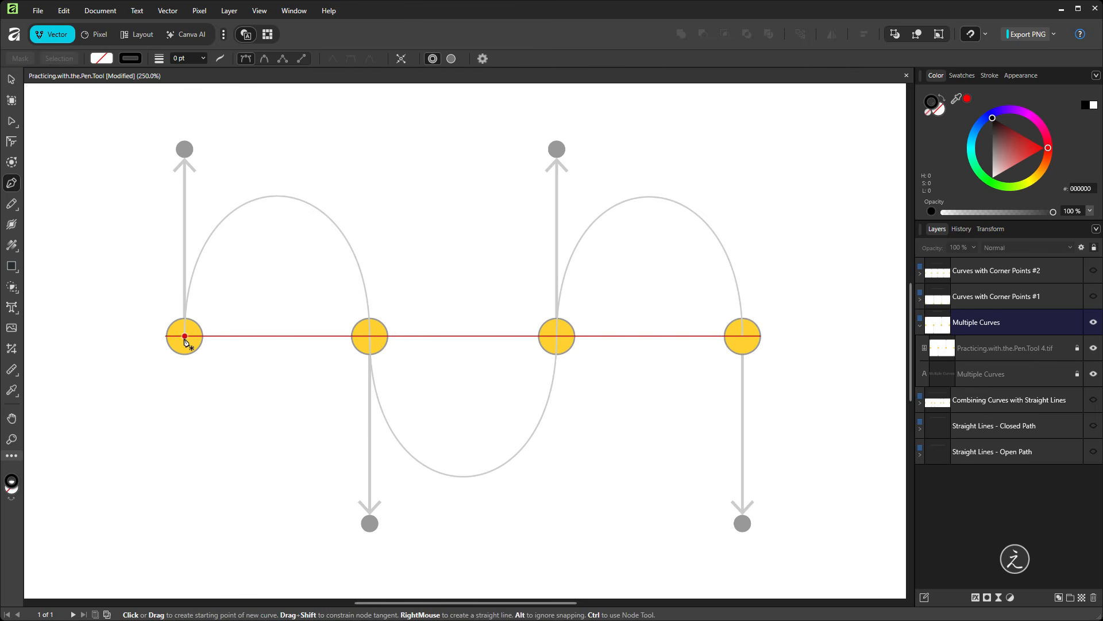
pyautogui.moveTo(185, 336); pyautogui.dragTo(200, 150)
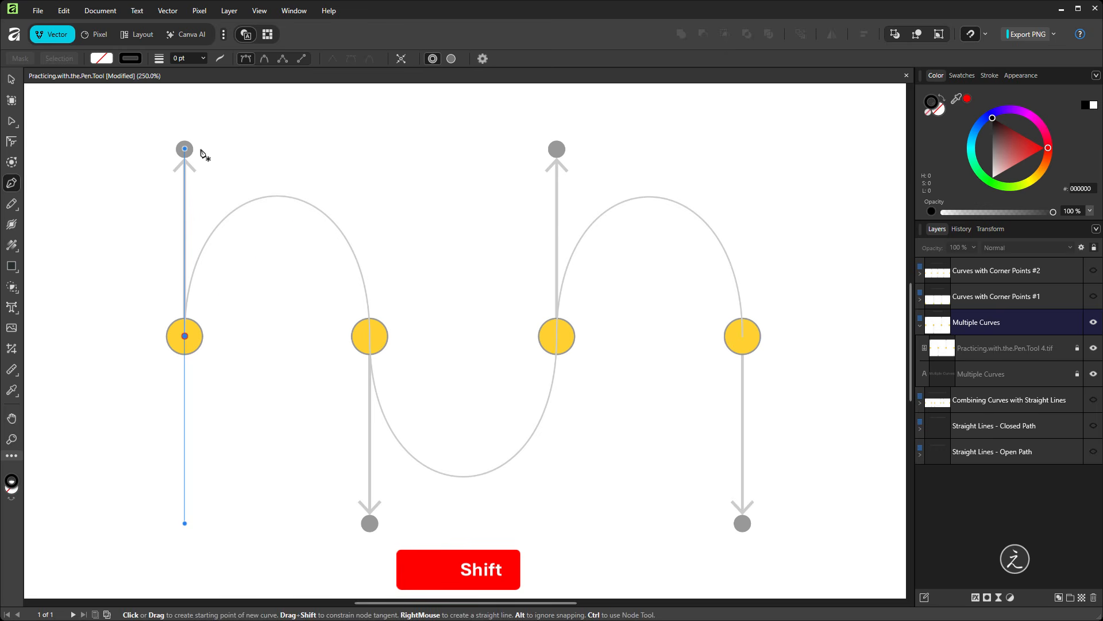
pyautogui.moveTo(200, 151); pyautogui.dragTo(201, 151)
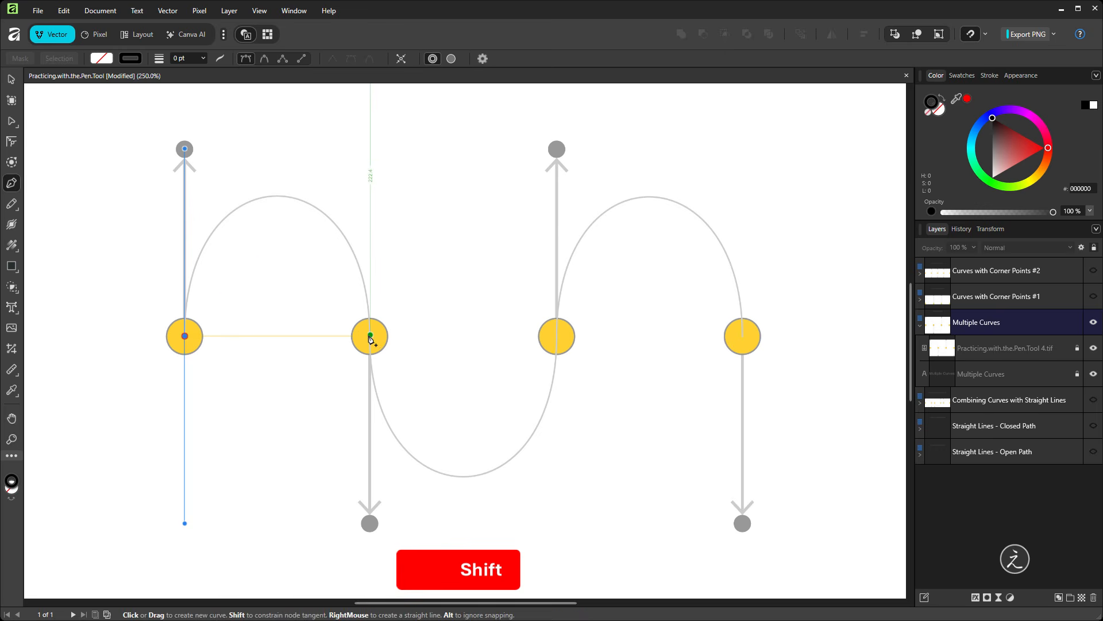
pyautogui.moveTo(370, 340); pyautogui.dragTo(367, 525)
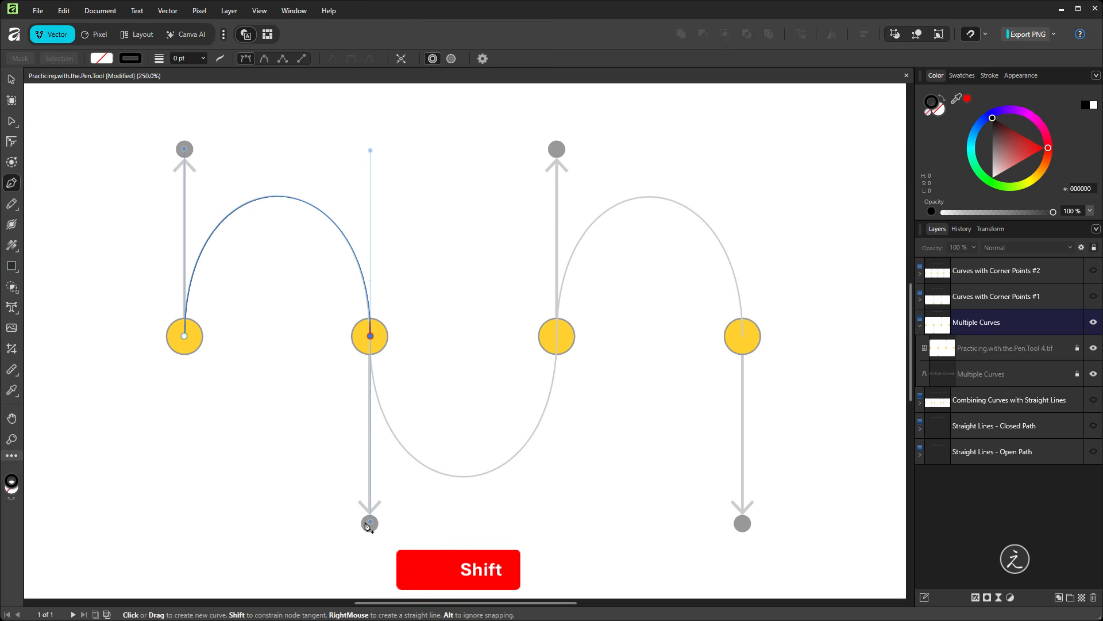
pyautogui.moveTo(367, 526); pyautogui.dragTo(367, 524)
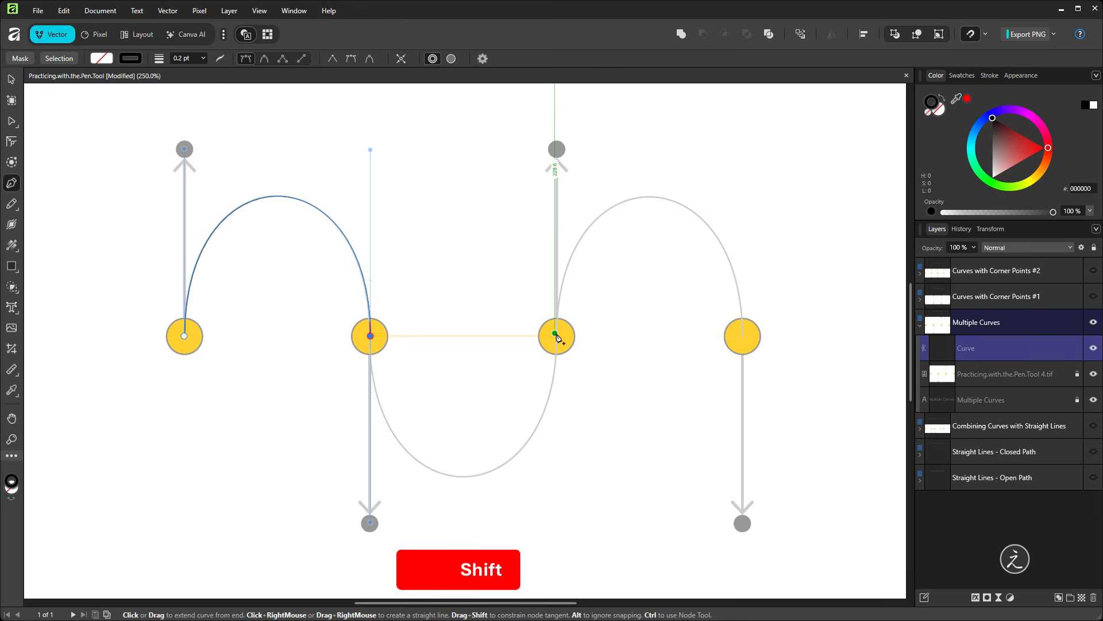
pyautogui.moveTo(556, 338); pyautogui.dragTo(565, 151)
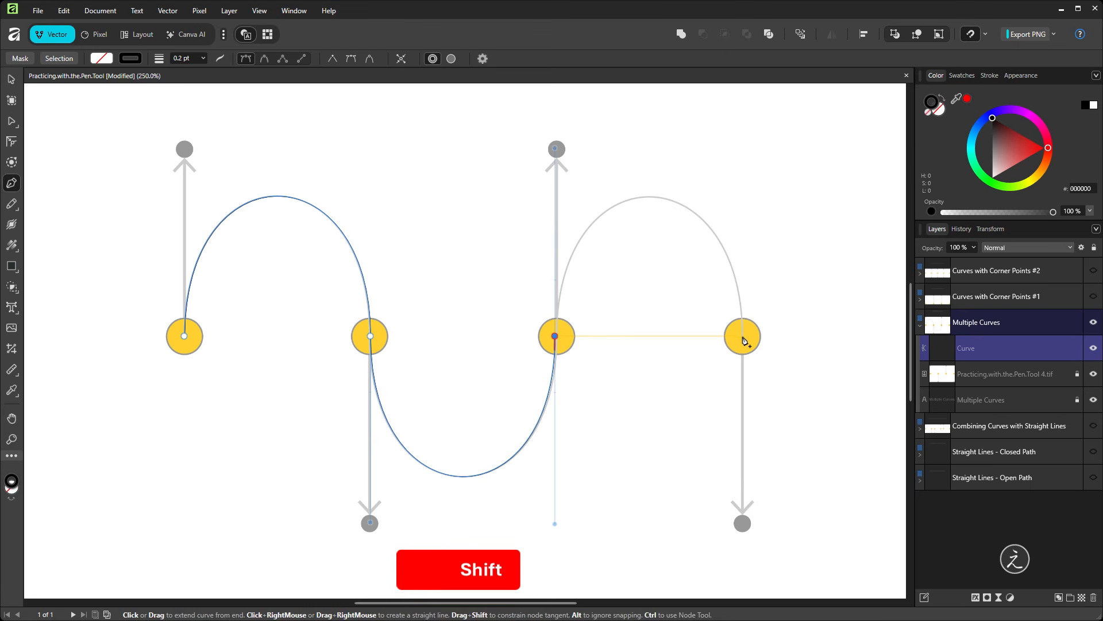
pyautogui.moveTo(743, 336); pyautogui.dragTo(746, 524)
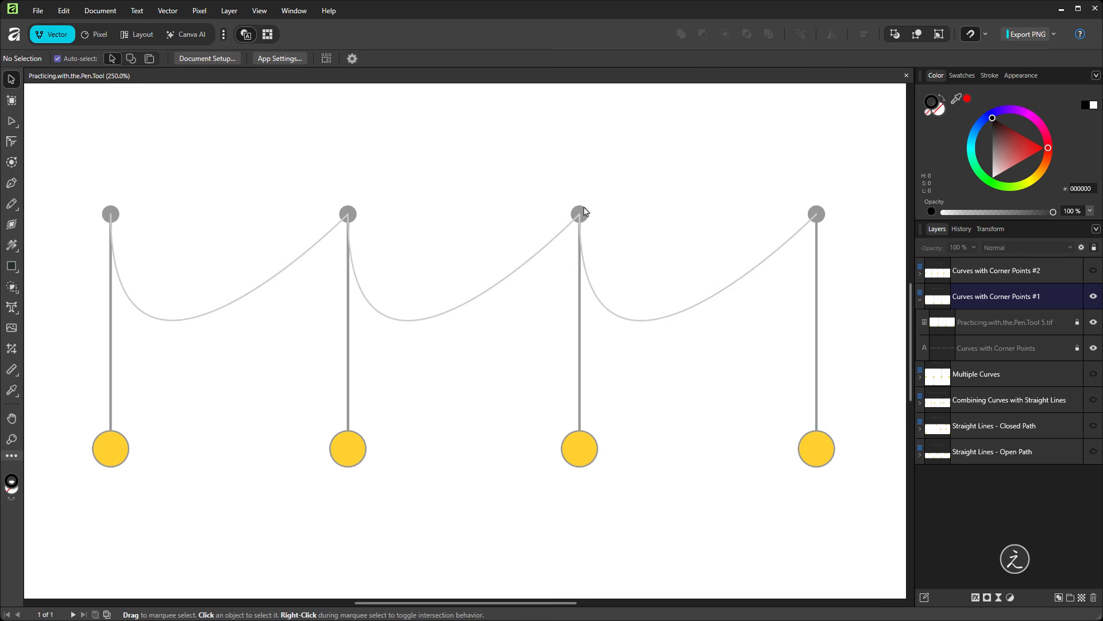
# Draw the first hanging curve between the first two gray dots, pulling a constrained handle from the first dot down to its yellow circle.
pyautogui.press('p')
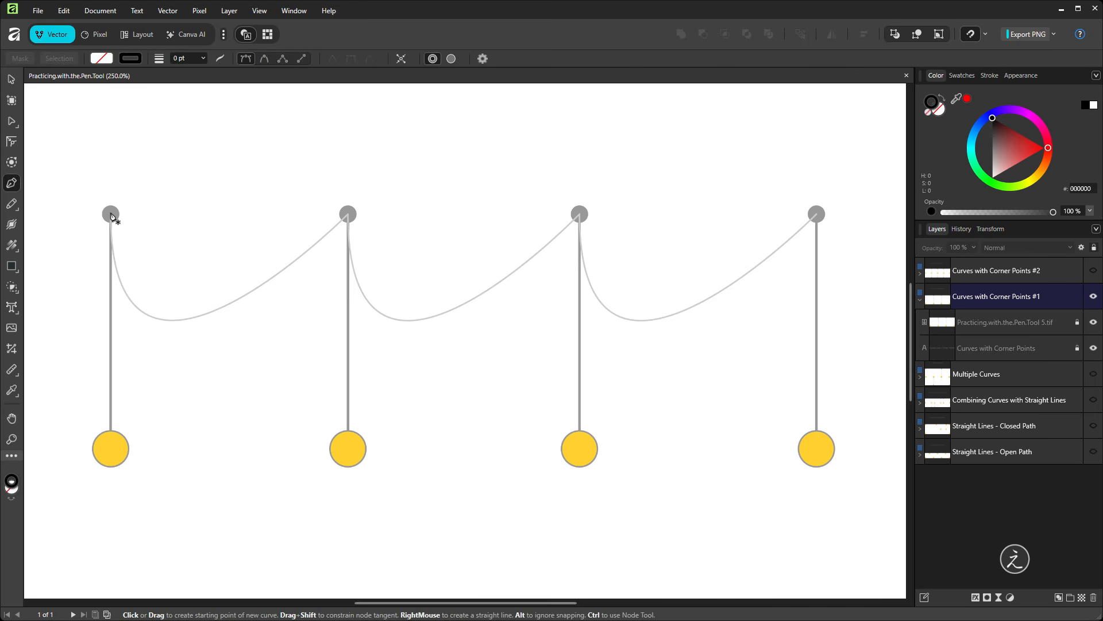
pyautogui.moveTo(111, 215); pyautogui.dragTo(112, 451)
pyautogui.press('shift')
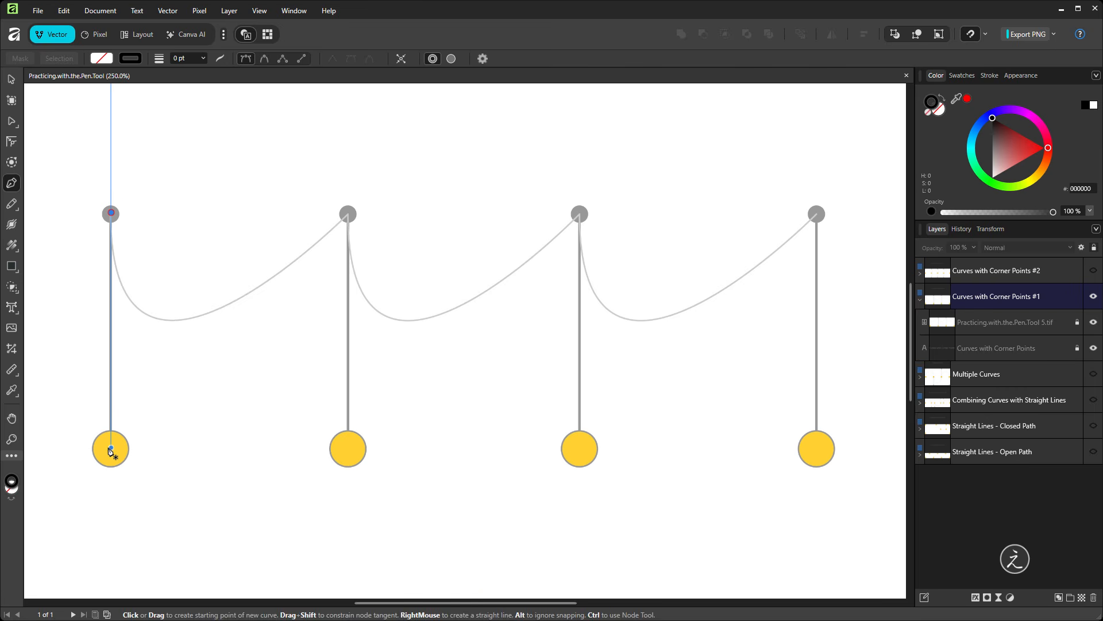
pyautogui.moveTo(112, 452); pyautogui.dragTo(111, 450)
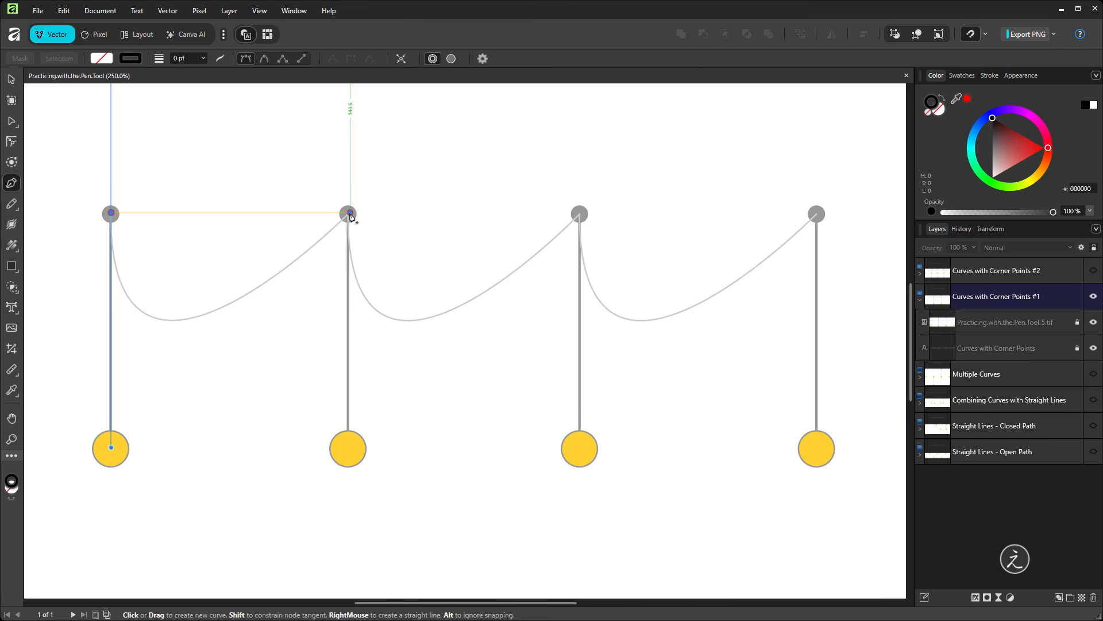
pyautogui.moveTo(350, 213); pyautogui.dragTo(477, 212)
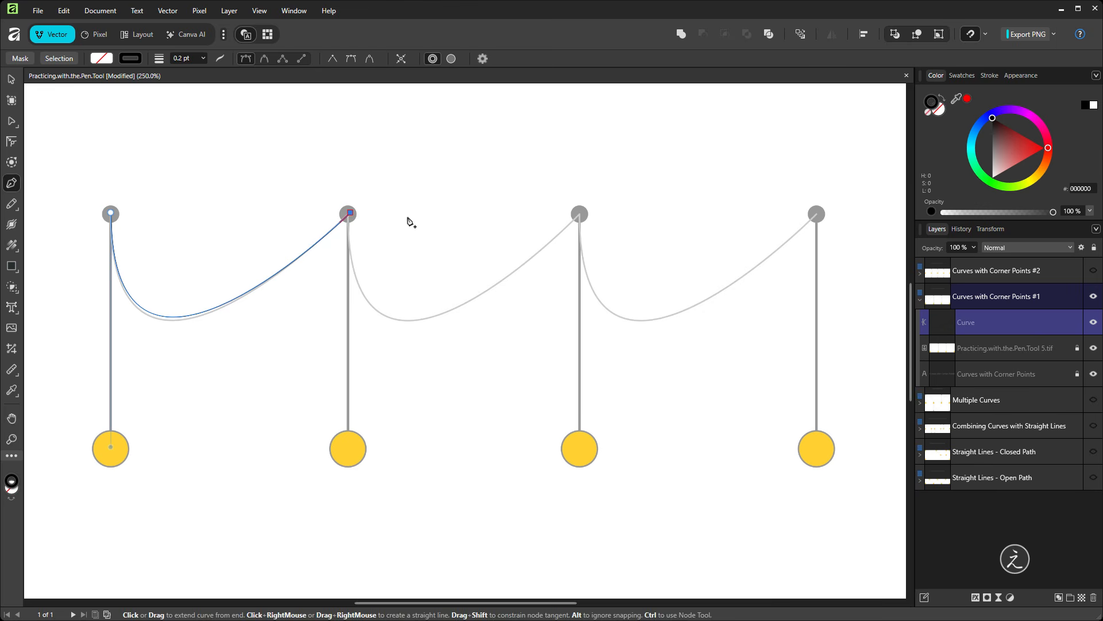
# Pull a constrained leading handle from the second node down to its yellow circle and extend the curve to the third gray dot.
pyautogui.press('shift')
pyautogui.press('alt')
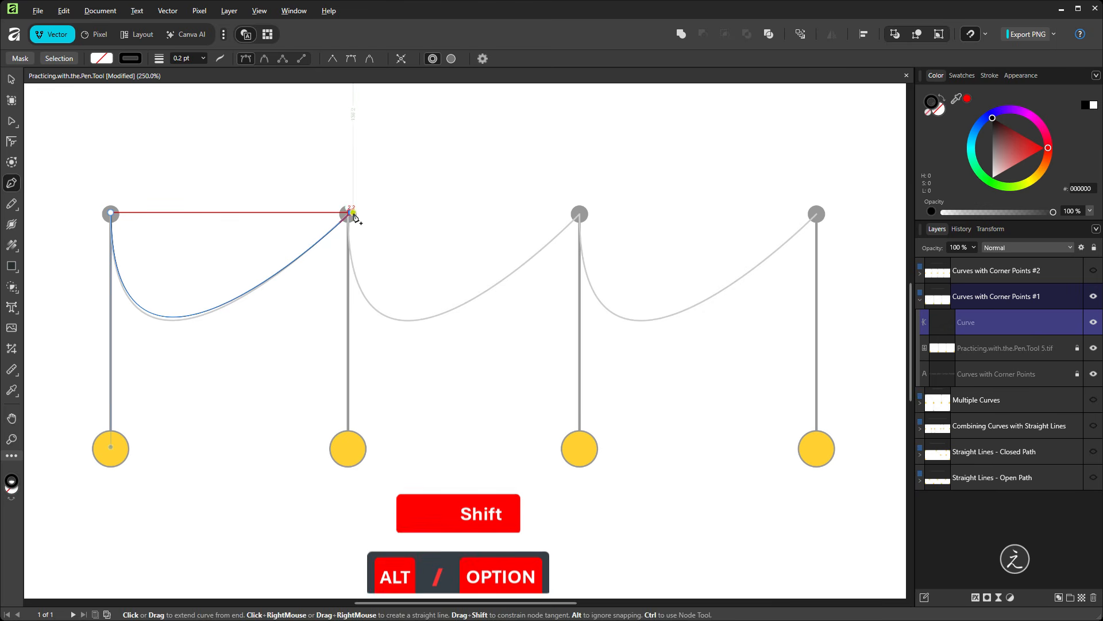
pyautogui.moveTo(350, 216)
pyautogui.mouseDown()
pyautogui.moveTo(384, 352)
pyautogui.moveTo(357, 454)
pyautogui.mouseUp()
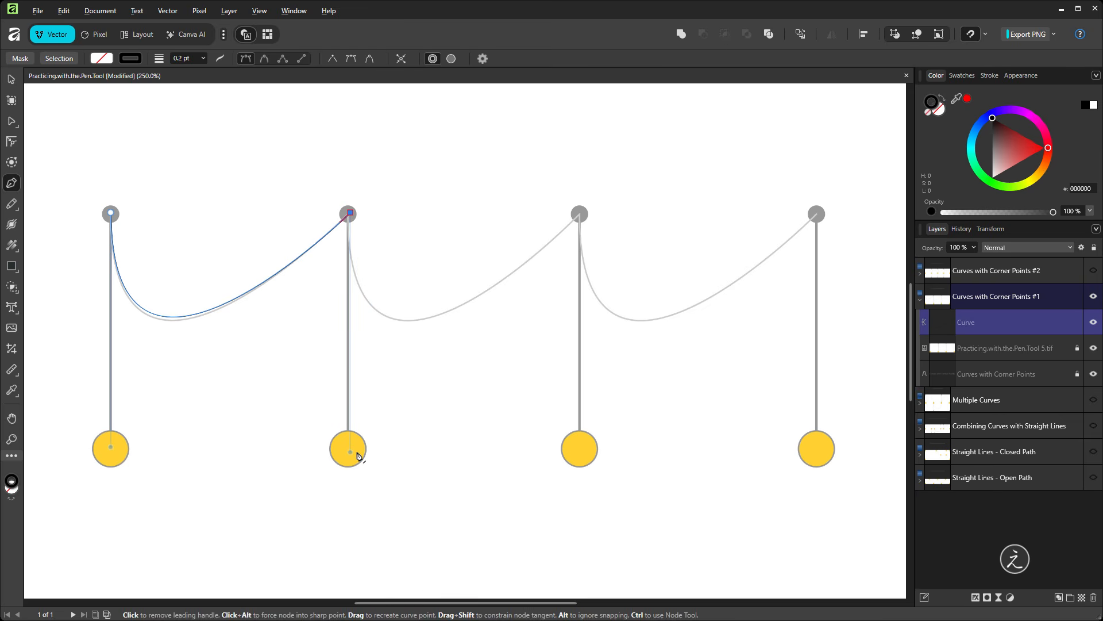
pyautogui.click(581, 214)
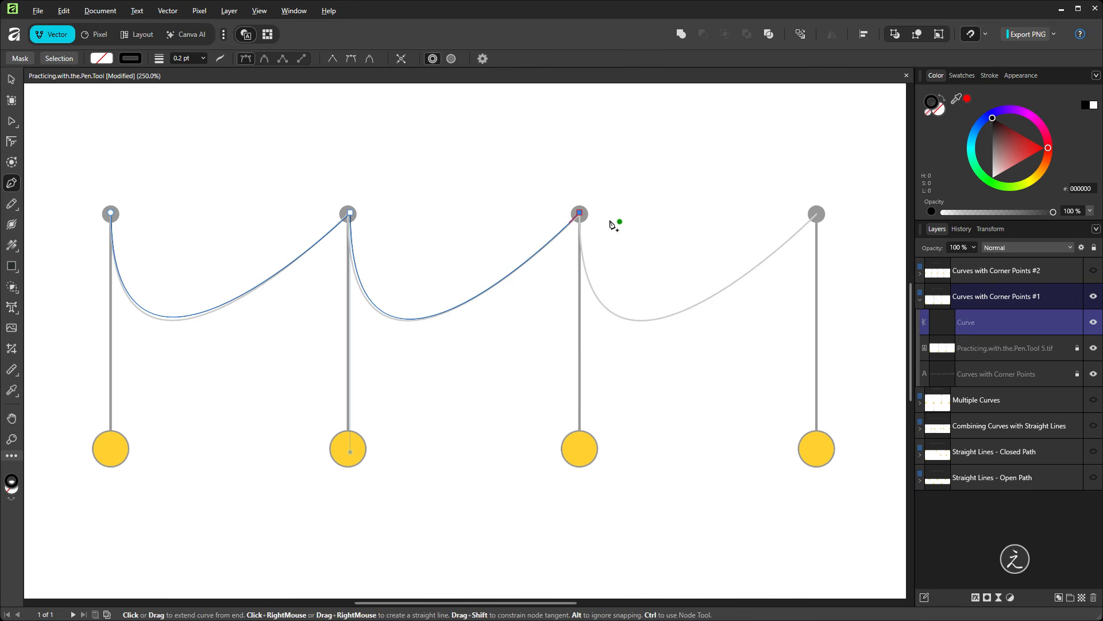
# Pull the third node's constrained leading handle down to its yellow circle, extend the curve to the fourth gray dot, and end the path.
pyautogui.hotkey('shift', 'alt')
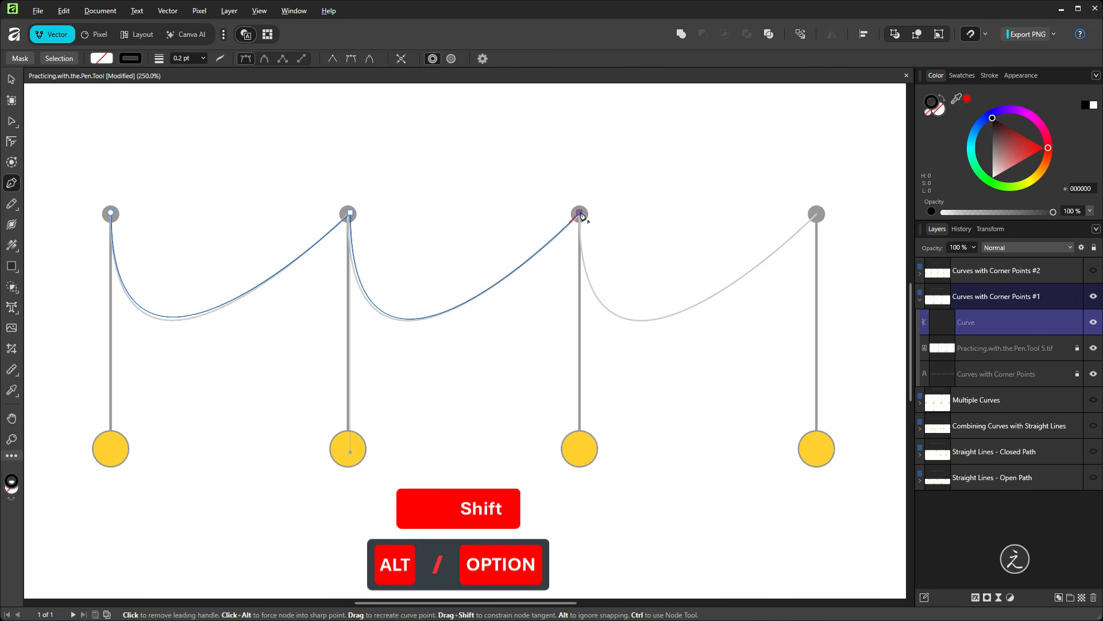
pyautogui.moveTo(581, 215); pyautogui.dragTo(589, 455)
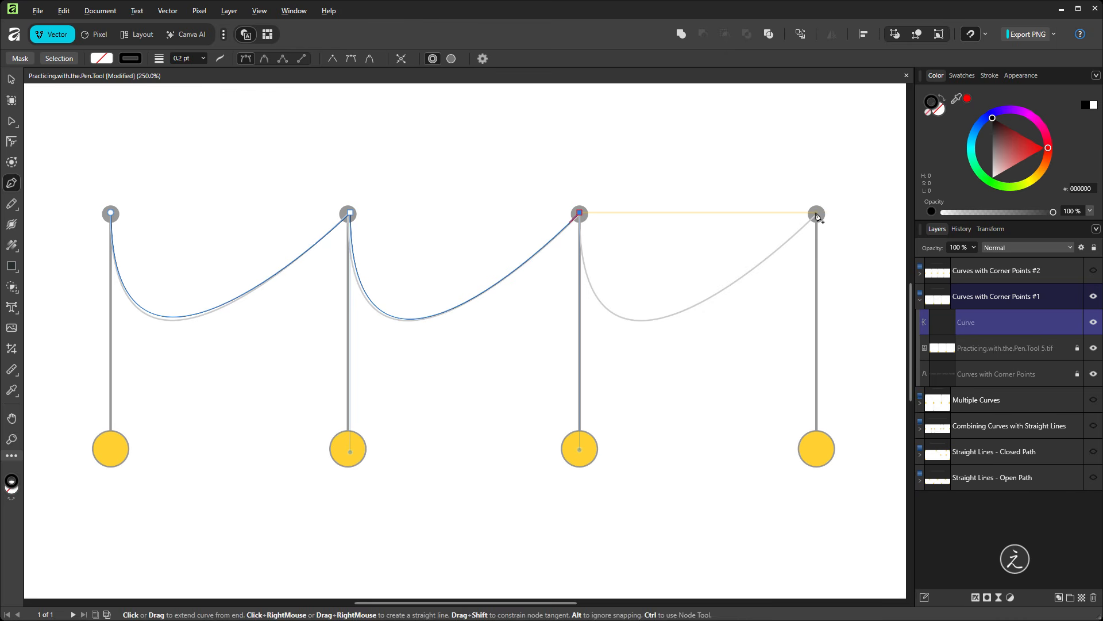
pyautogui.click(817, 214)
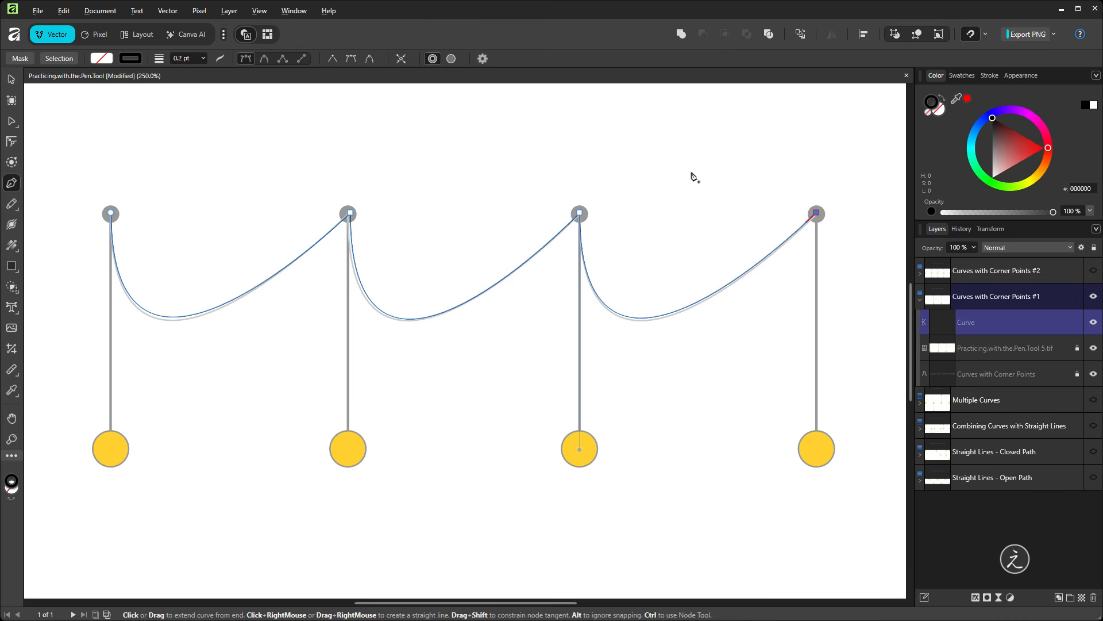
pyautogui.press('Escape')
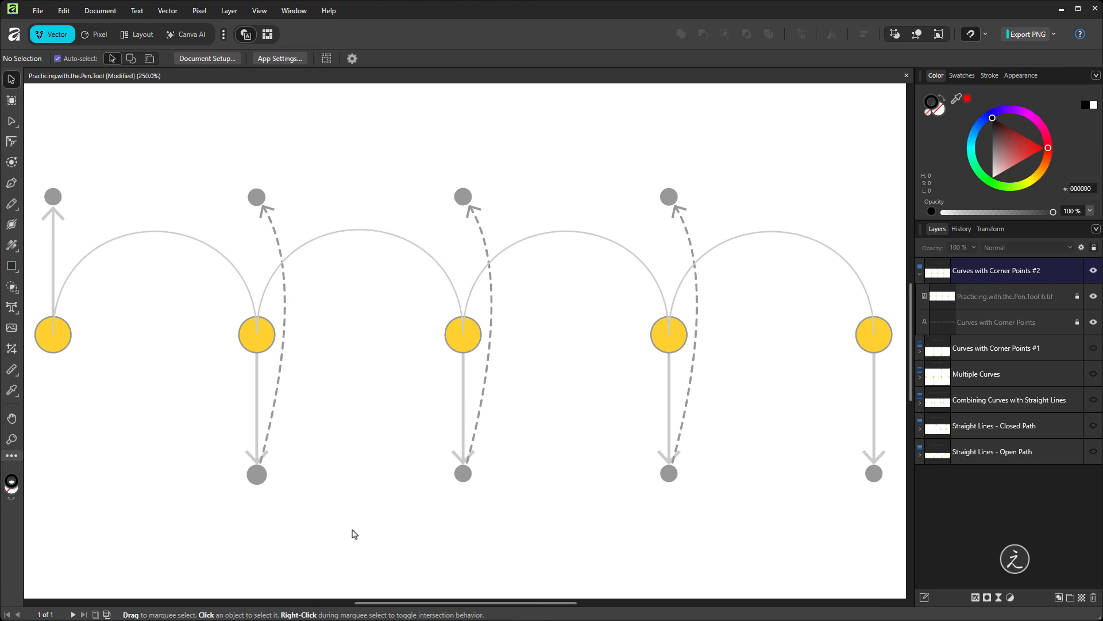
# Draw the first arc of Curves with Corner Points #2, pulling constrained handles up from the first circle and down from the second.
pyautogui.press('p')
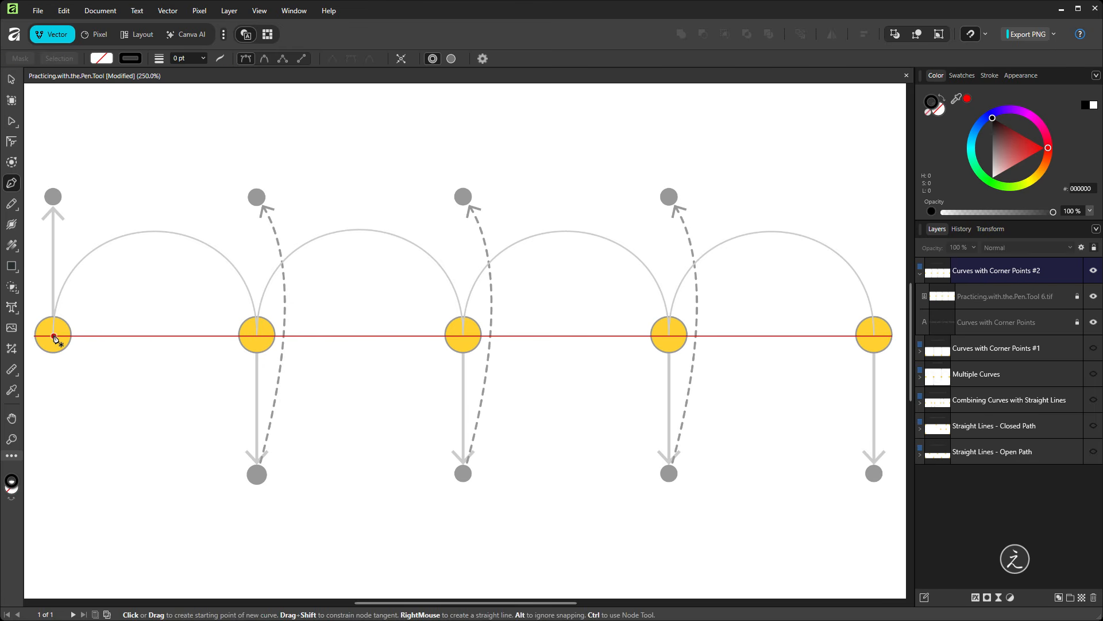
pyautogui.moveTo(53, 336); pyautogui.dragTo(74, 202)
pyautogui.press('shift')
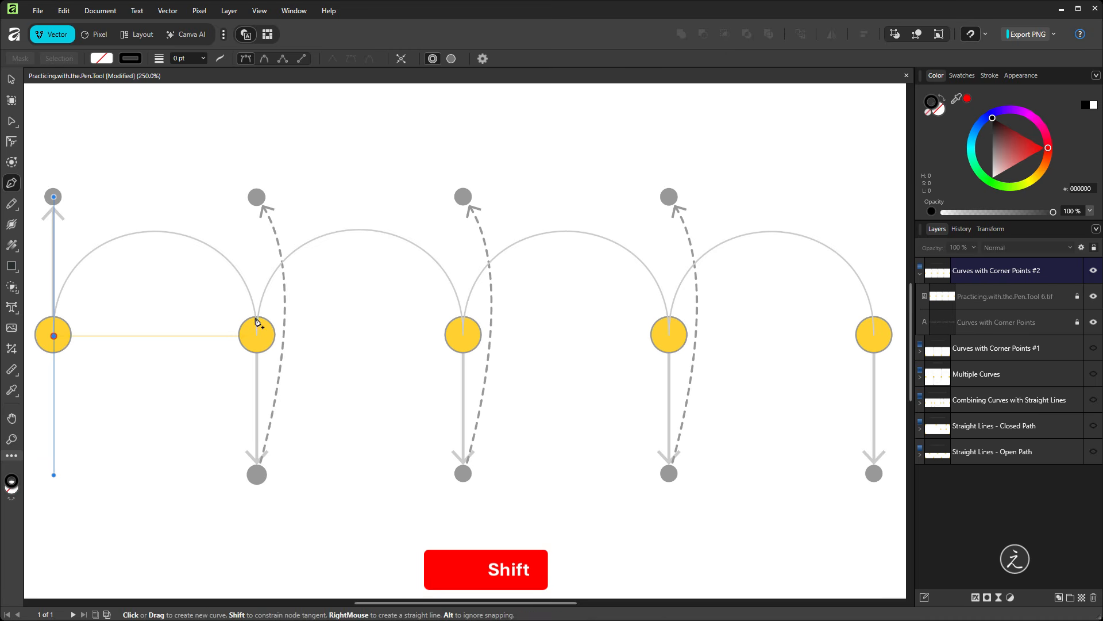
pyautogui.moveTo(256, 338); pyautogui.dragTo(261, 480)
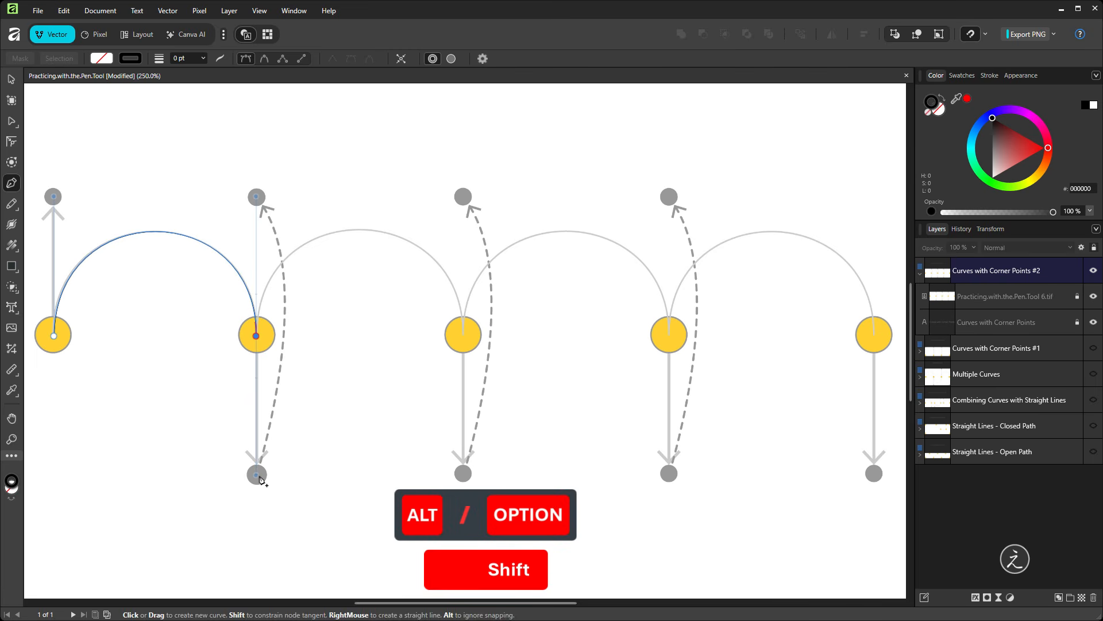
# Turn the second node into a corner by swinging its leading handle along the dashed guide to the gray dot above it.
pyautogui.moveTo(260, 480); pyautogui.dragTo(260, 480)
pyautogui.moveTo(334, 336); pyautogui.dragTo(377, 215)
pyautogui.moveTo(337, 178); pyautogui.dragTo(268, 191)
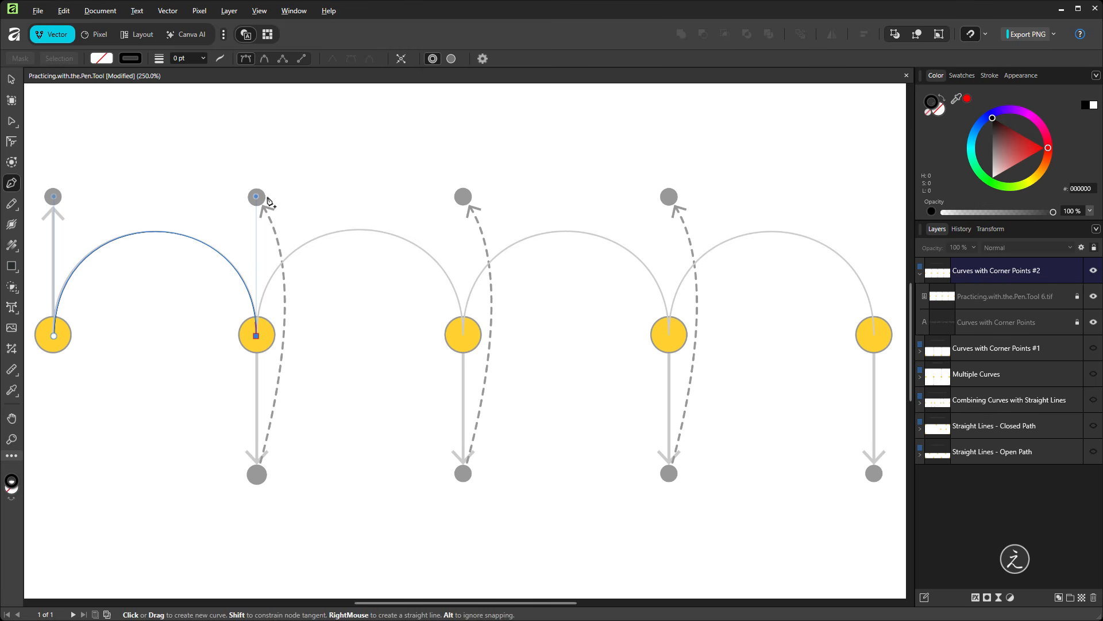
# Draw the second arc to the third circle with a constrained downward handle, and swing its leading handle up to the gray dot above.
pyautogui.moveTo(268, 200); pyautogui.dragTo(268, 199)
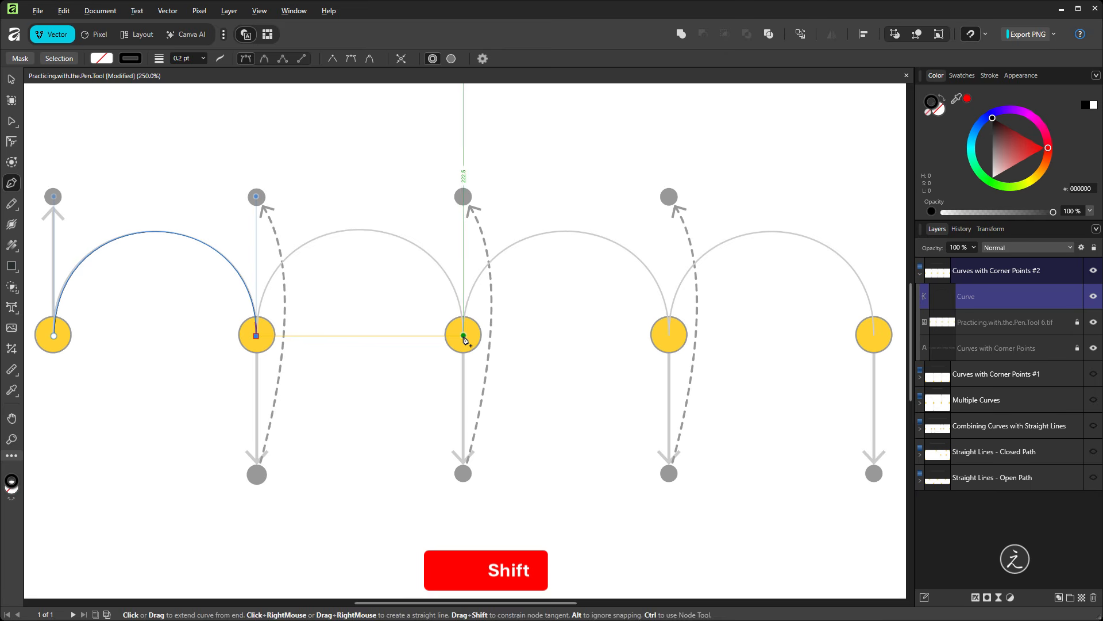
pyautogui.moveTo(463, 336); pyautogui.dragTo(467, 482)
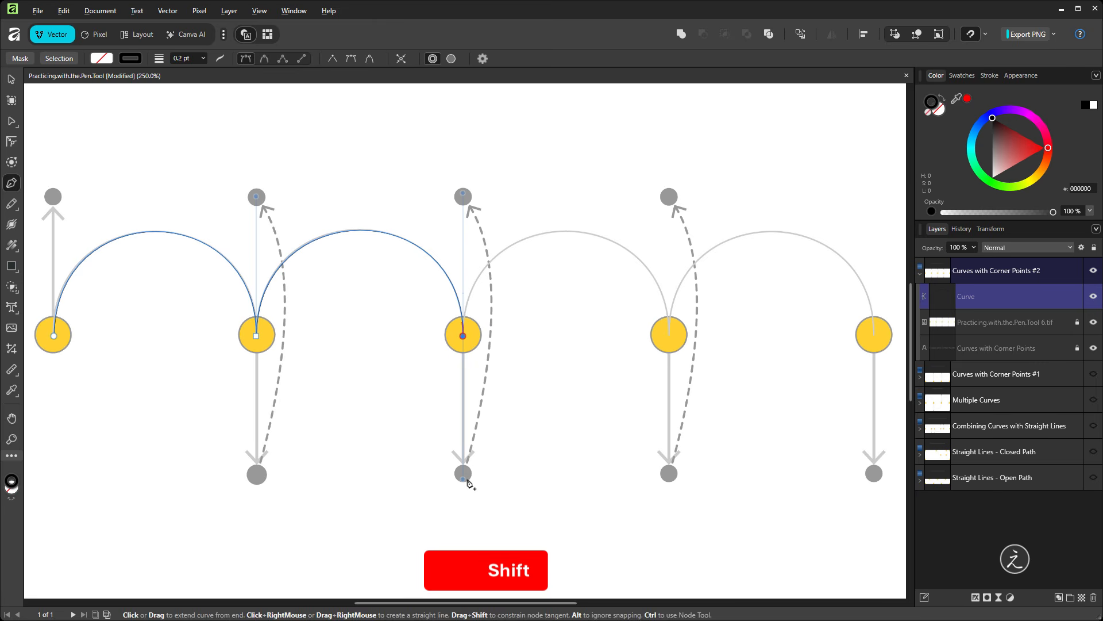
pyautogui.press('alt')
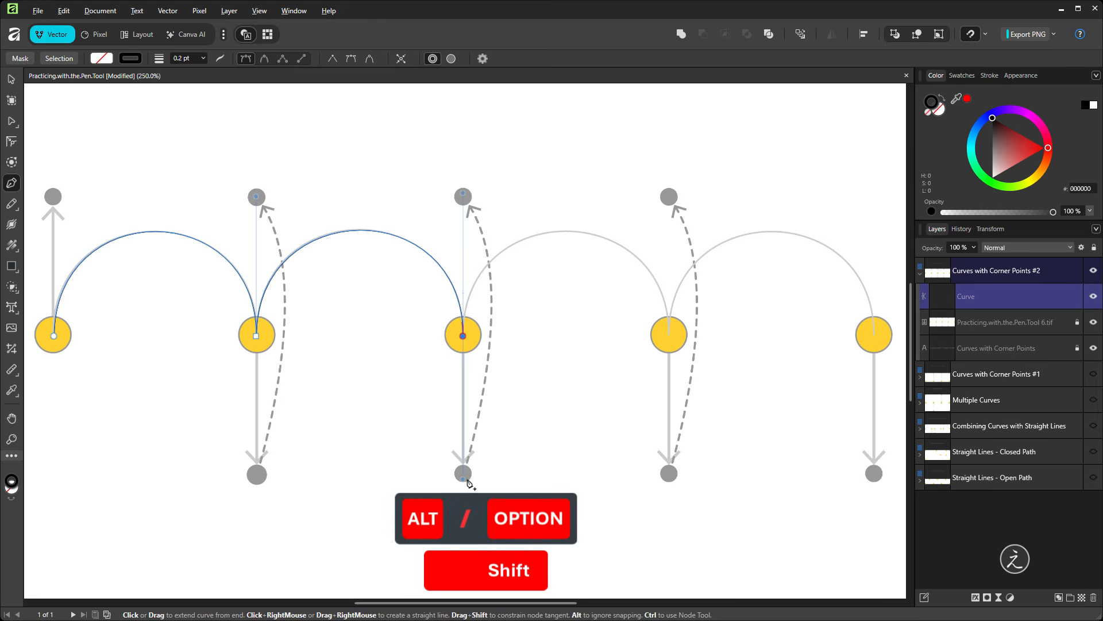
pyautogui.moveTo(467, 482); pyautogui.dragTo(470, 195)
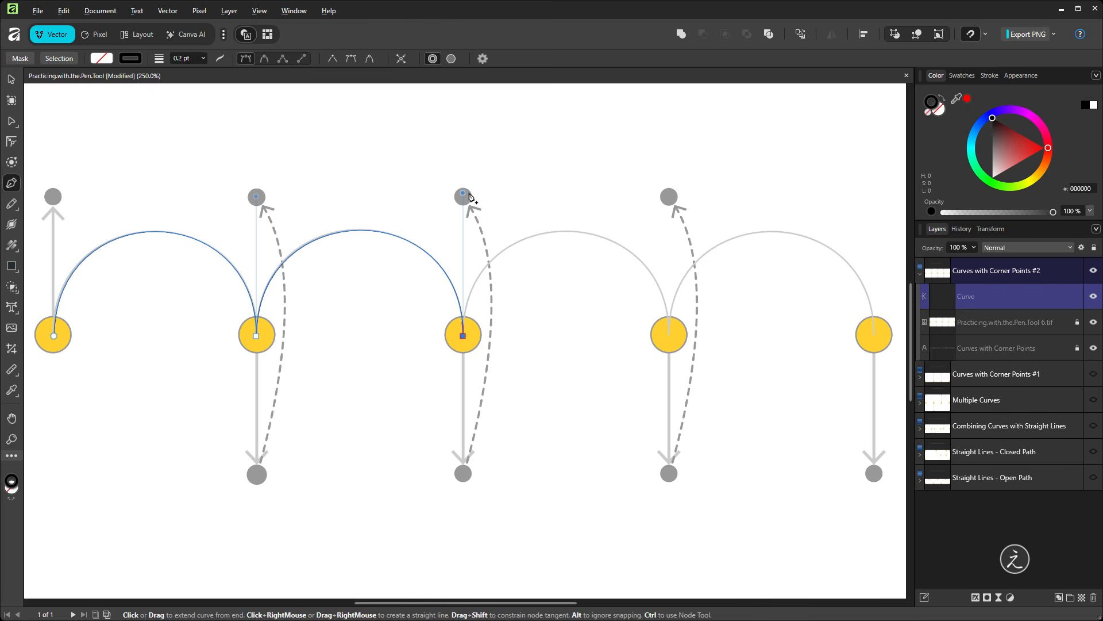
# Draw the third arc to the fourth circle with a constrained downward handle, and turn that node into a corner toward the upper gray dot.
pyautogui.press('shift')
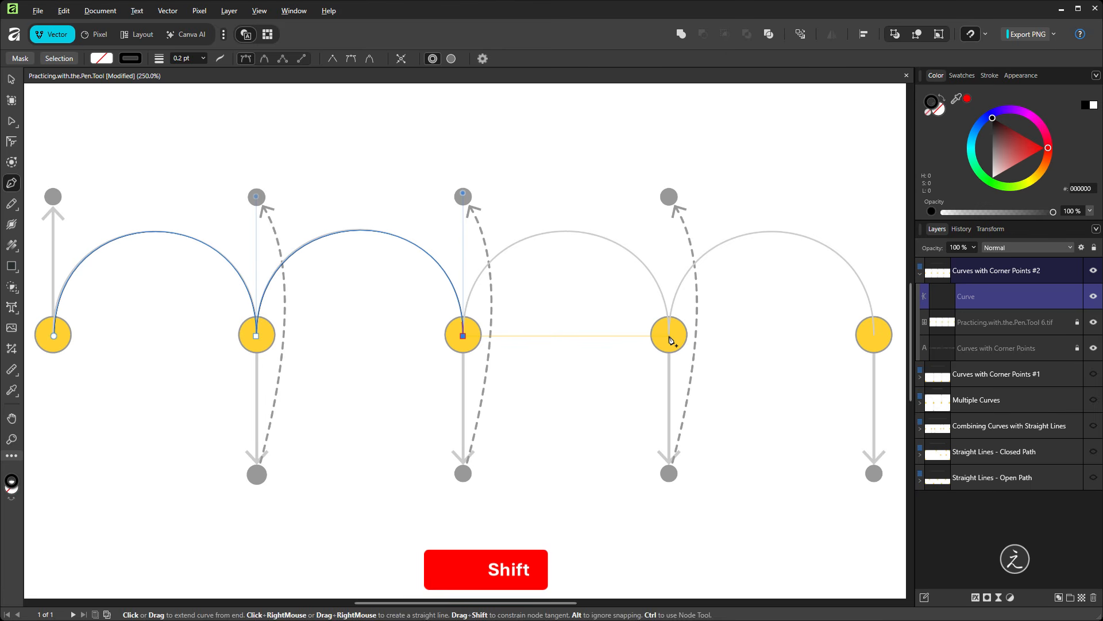
pyautogui.moveTo(670, 336); pyautogui.dragTo(691, 201)
pyautogui.press('alt')
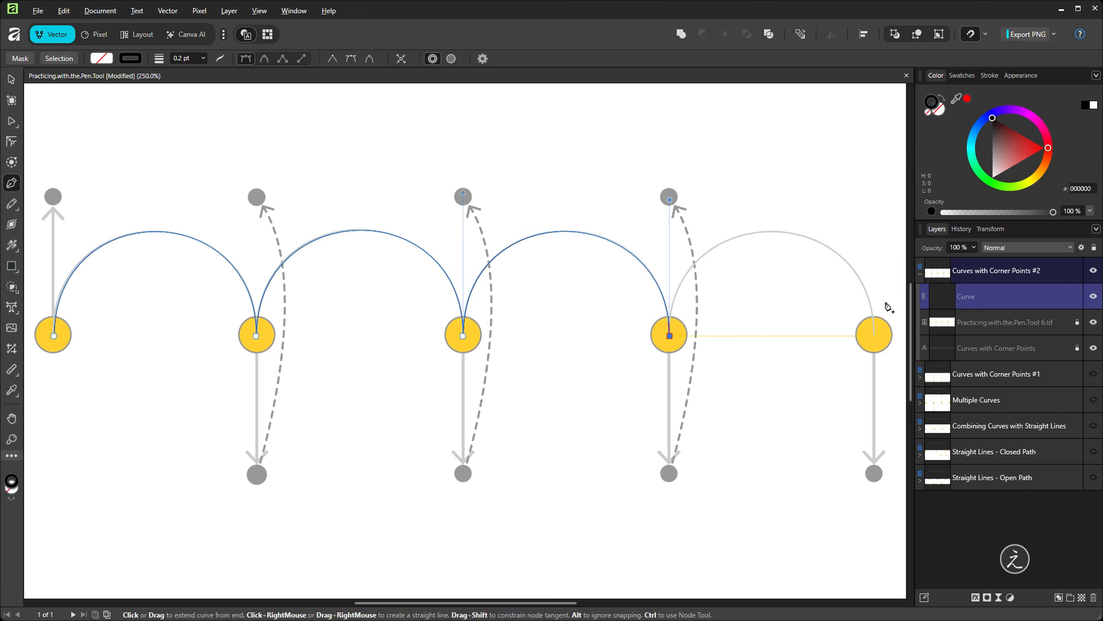
# Draw the fourth arc to the last yellow circle, pulling a constrained handle straight down to the gray dot below it.
pyautogui.press('shift')
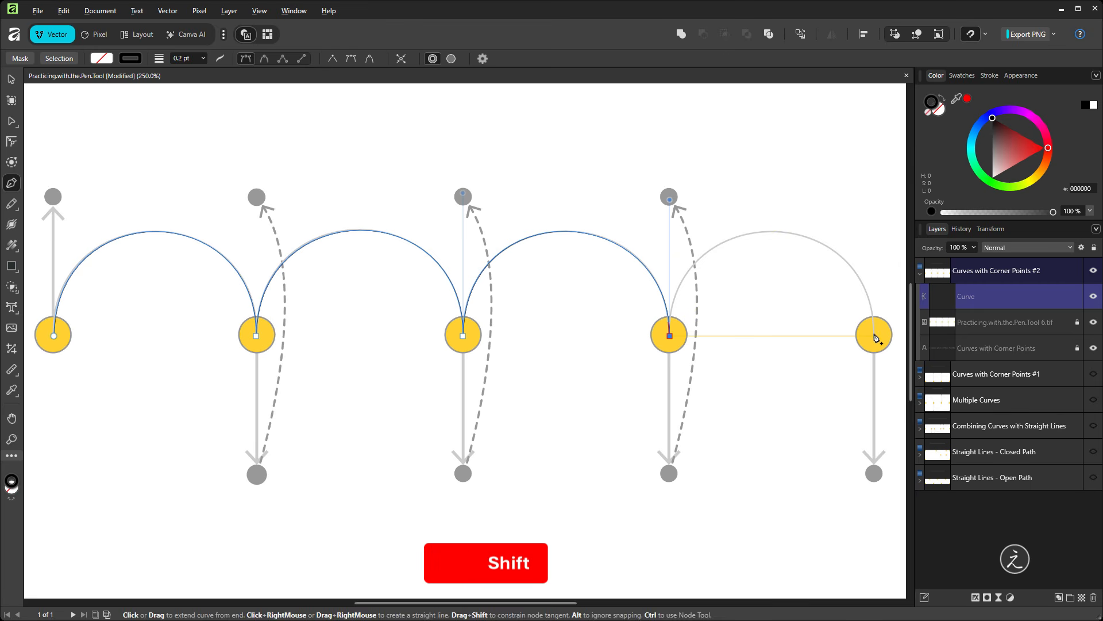
pyautogui.moveTo(874, 336); pyautogui.dragTo(885, 481)
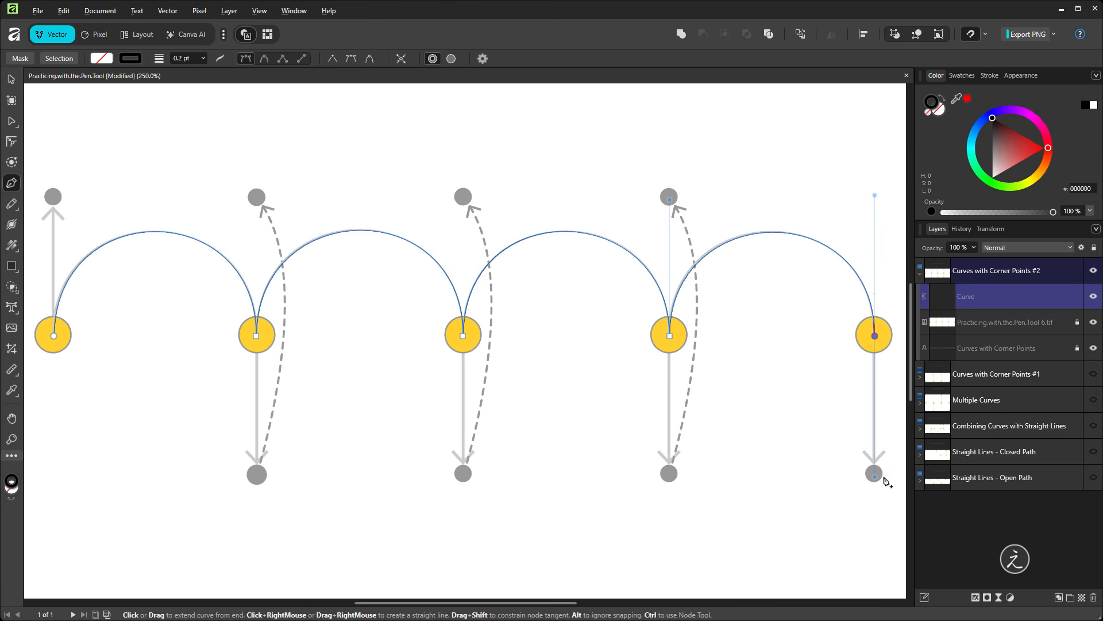